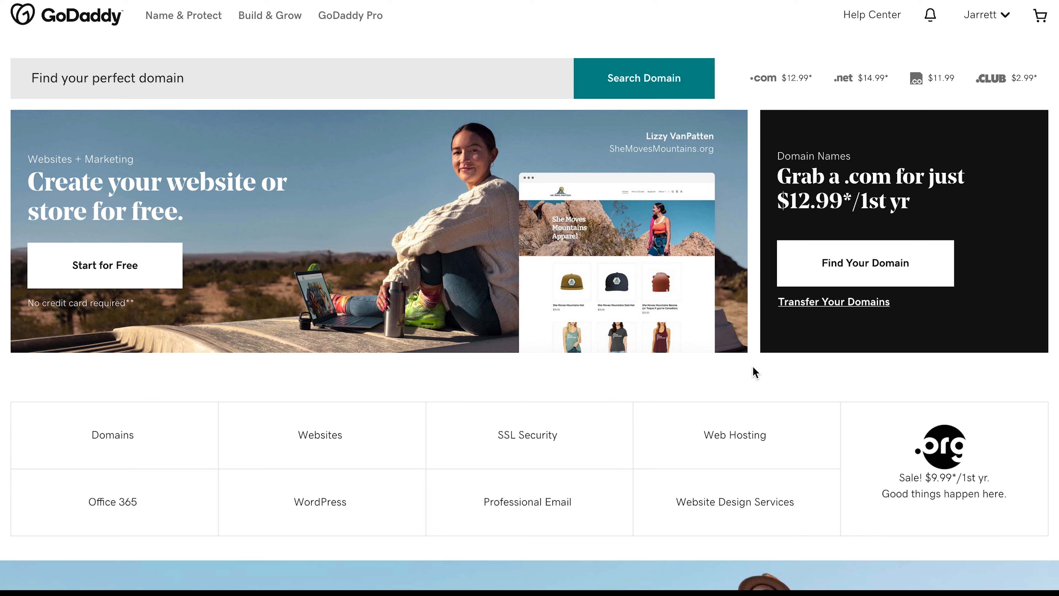
- Open the account menu from the signed-in account name at the top right of GoDaddy
{"action": "left_click", "coordinate": [995, 18]}
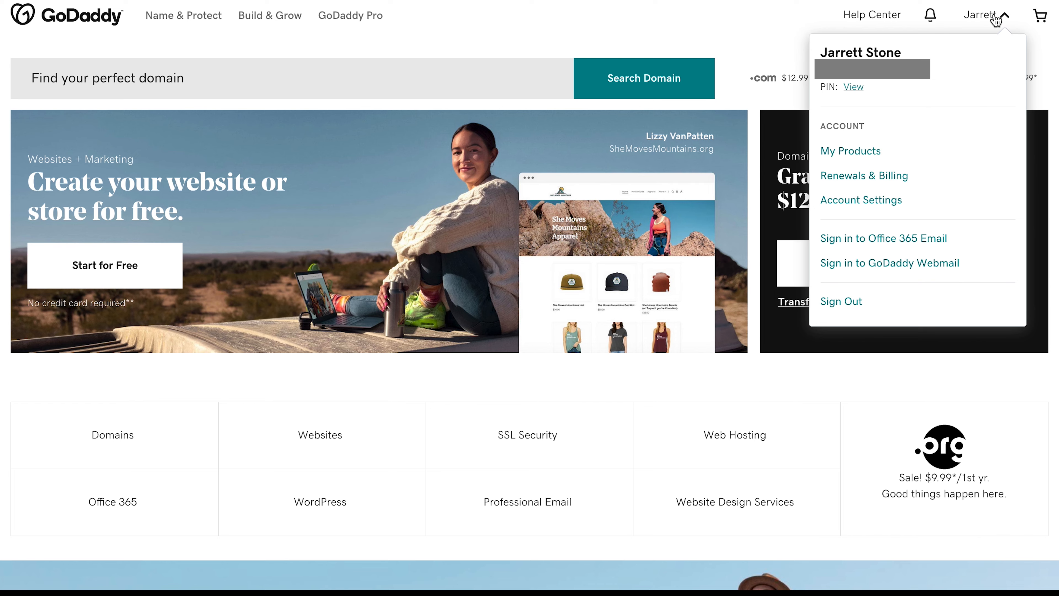
- From My Products, expand Web Hosting, manage the Business Hosting plan, and launch cPanel Admin
{"action": "left_click", "coordinate": [844, 154]}
{"action": "scroll", "coordinate": [337, 275], "scroll_direction": "down", "scroll_amount": 10}
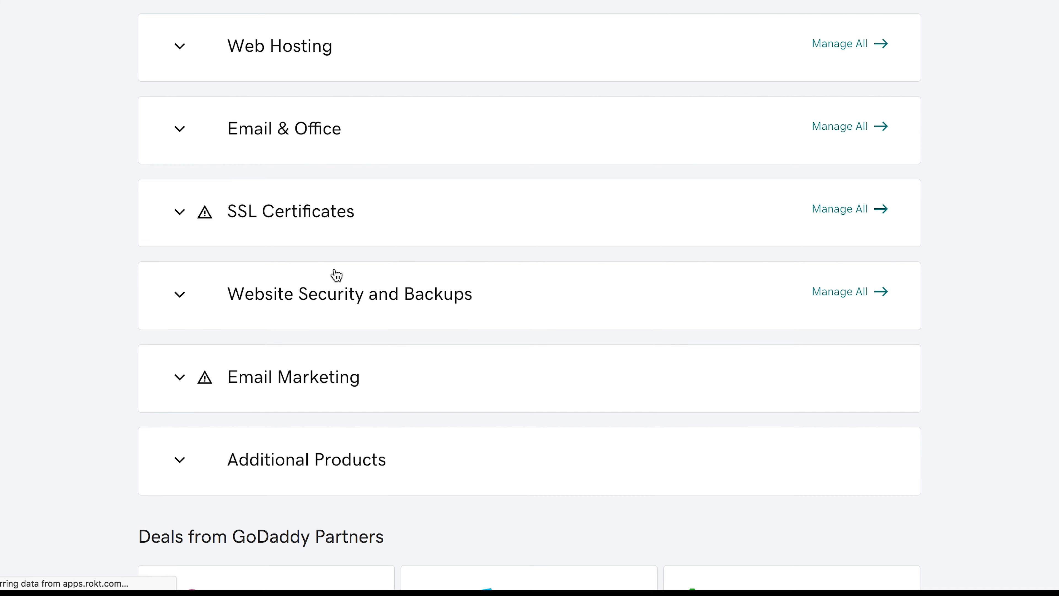
{"action": "left_click", "coordinate": [270, 54]}
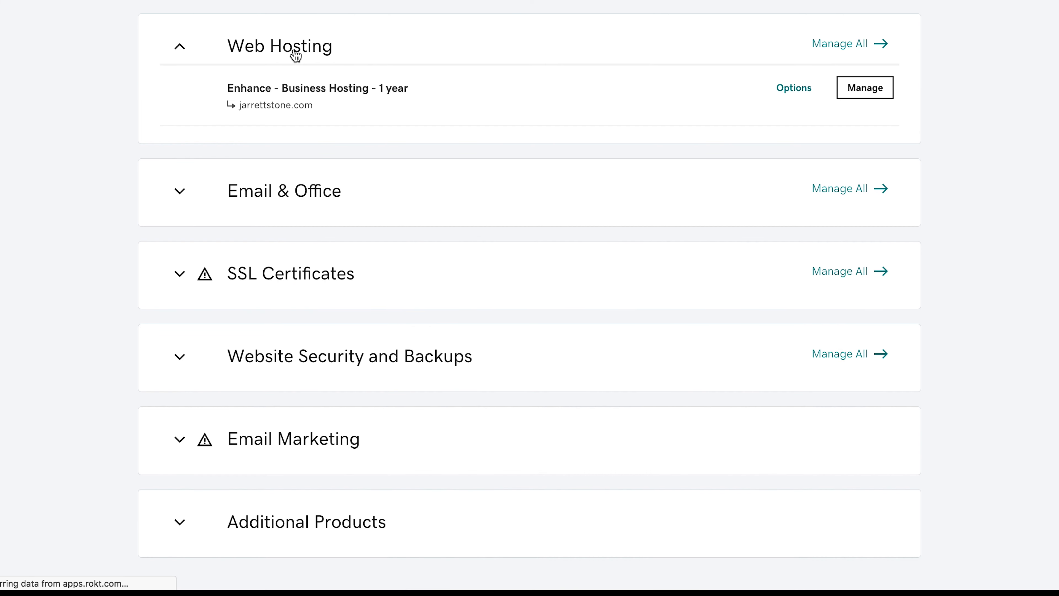
{"action": "left_click", "coordinate": [863, 98]}
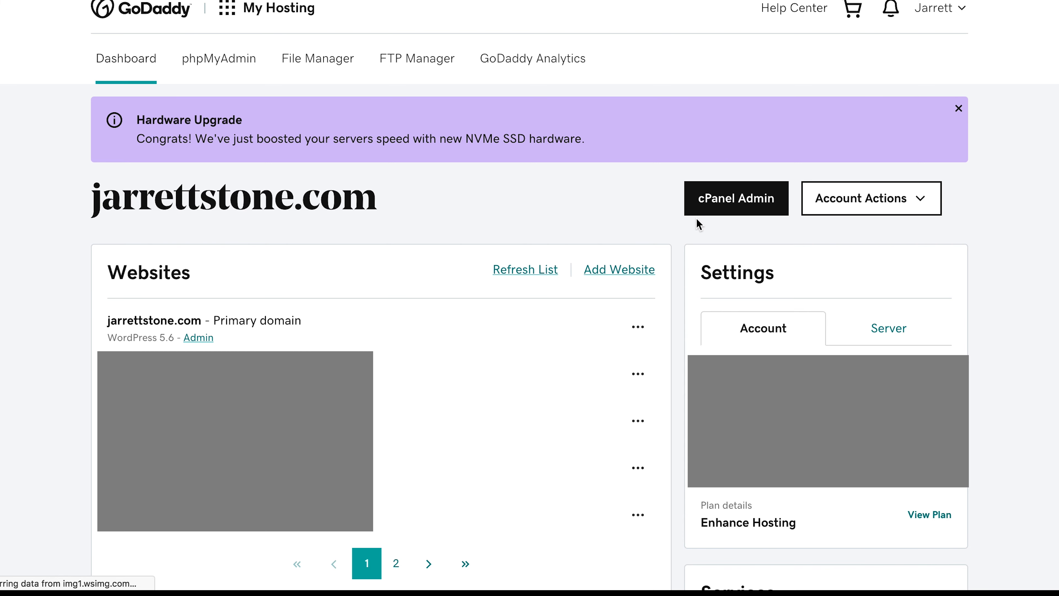
{"action": "left_click", "coordinate": [747, 205]}
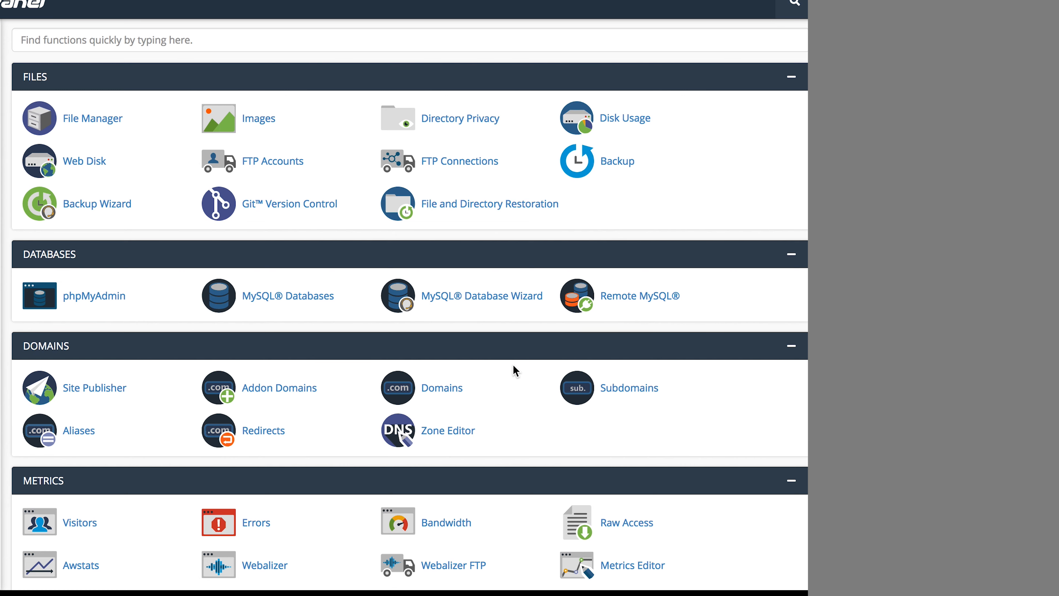
- Open cPanel Redirects with a Permanent (301) redirect for texasclassactionlawyer.com, ready for its destination
{"action": "scroll", "coordinate": [516, 370], "scroll_direction": "down", "scroll_amount": 5}
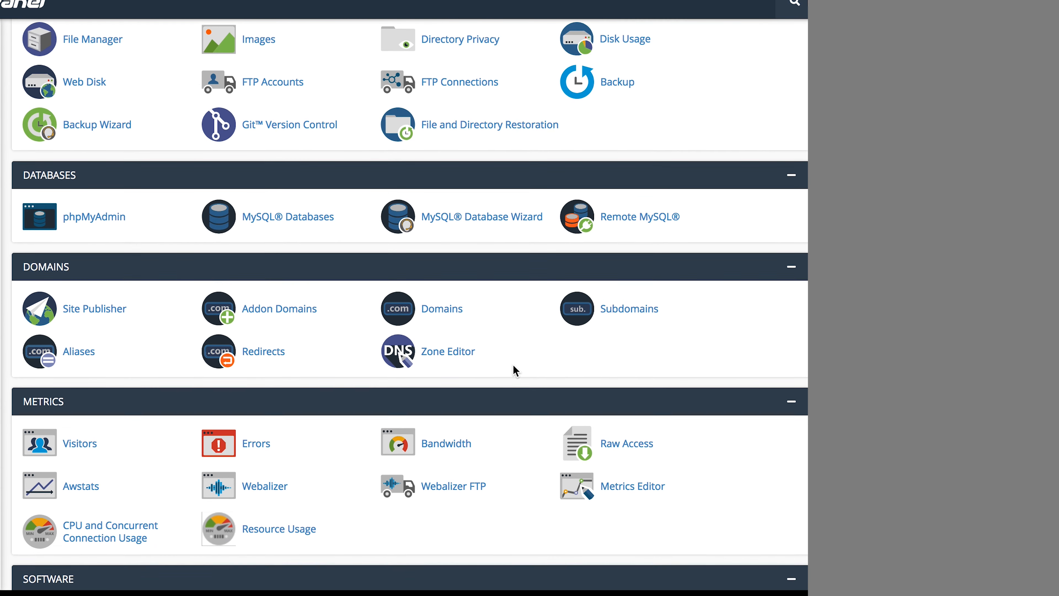
{"action": "scroll", "coordinate": [513, 366], "scroll_direction": "down", "scroll_amount": 1}
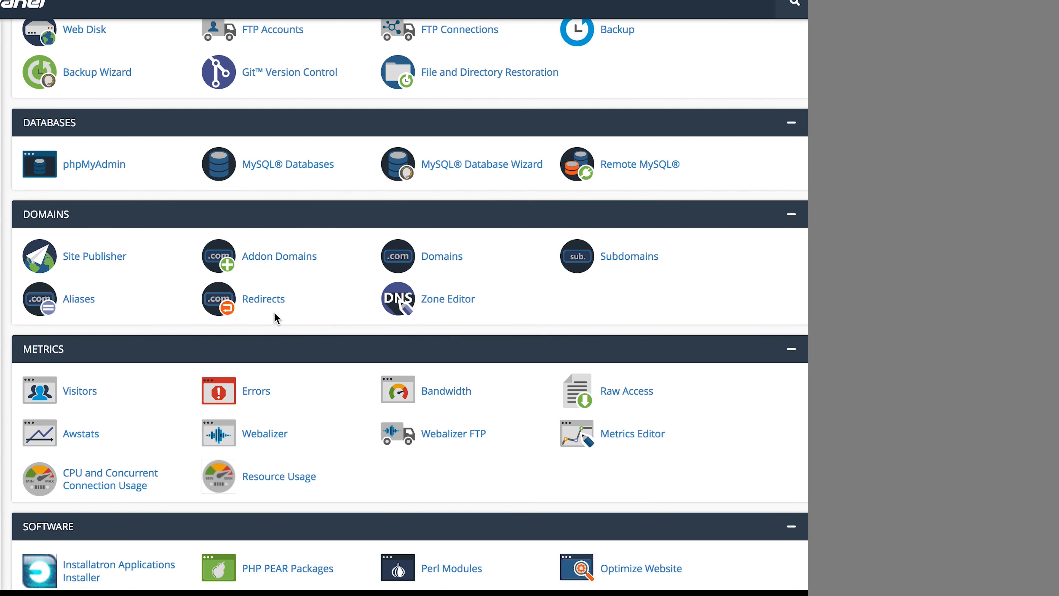
{"action": "left_click", "coordinate": [263, 299]}
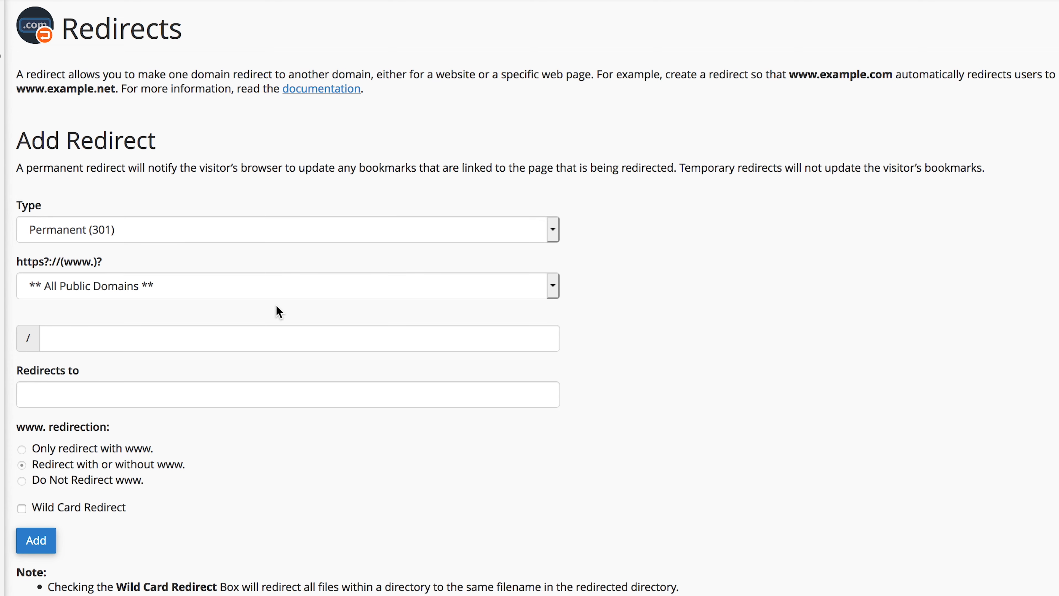
{"action": "scroll", "coordinate": [279, 311], "scroll_direction": "down", "scroll_amount": 1}
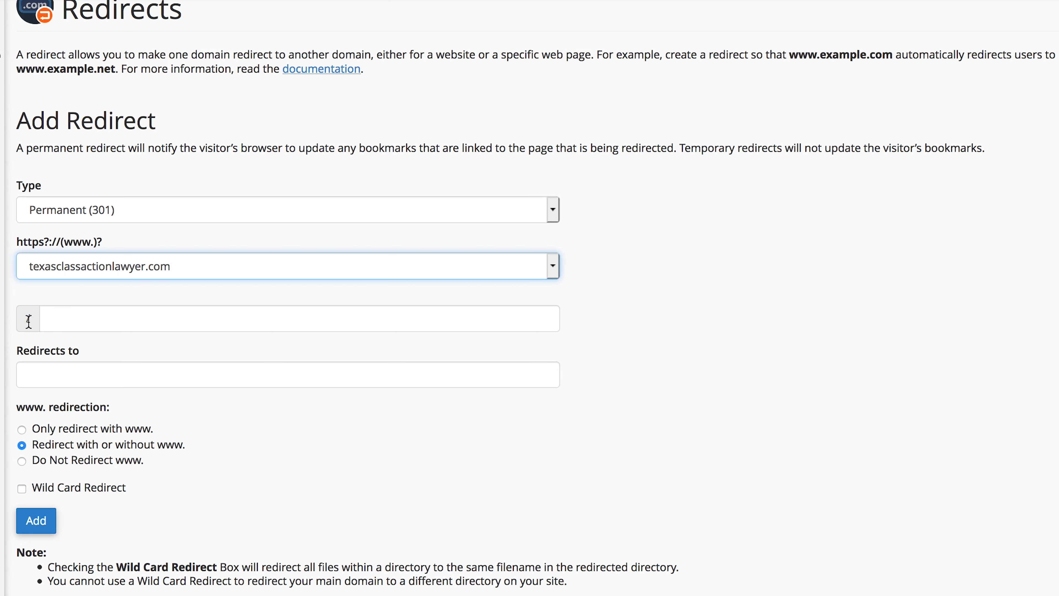
{"action": "left_click", "coordinate": [51, 373]}
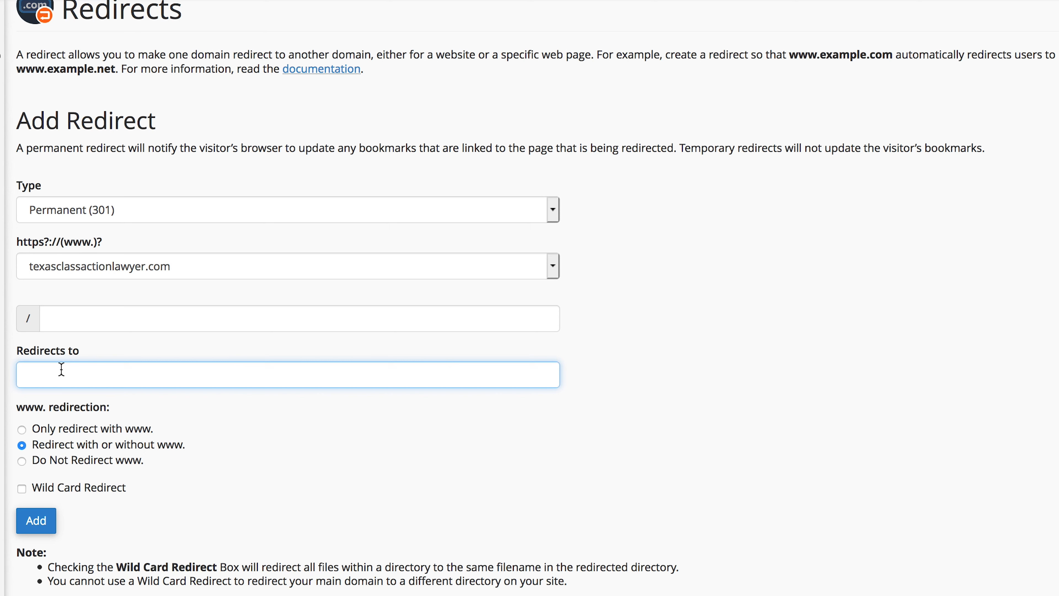
{"action": "type", "text": "https://texasclassactionlawyer.com"}
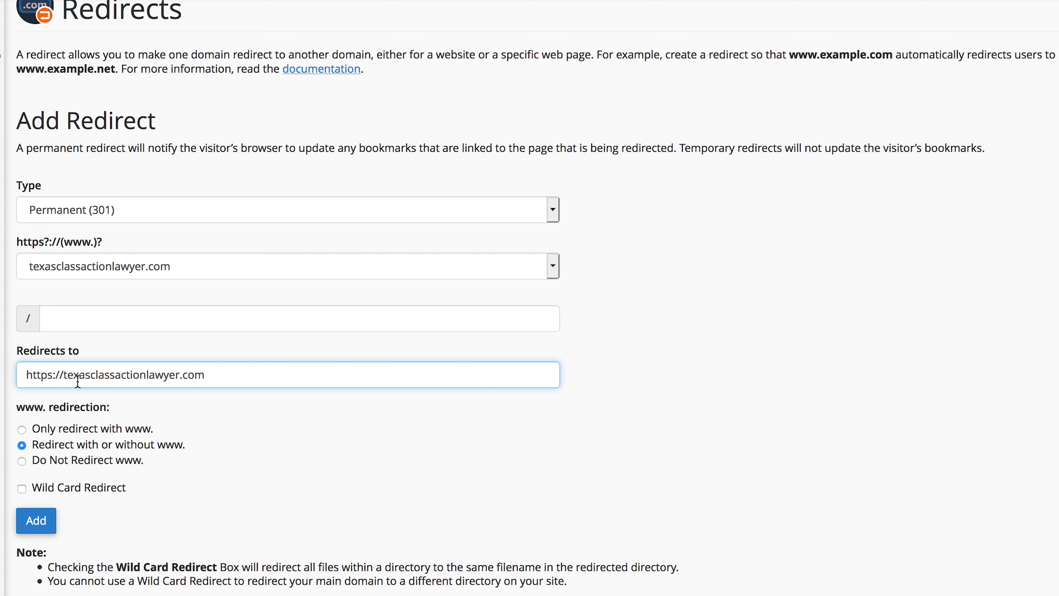
{"action": "left_click", "coordinate": [34, 521]}
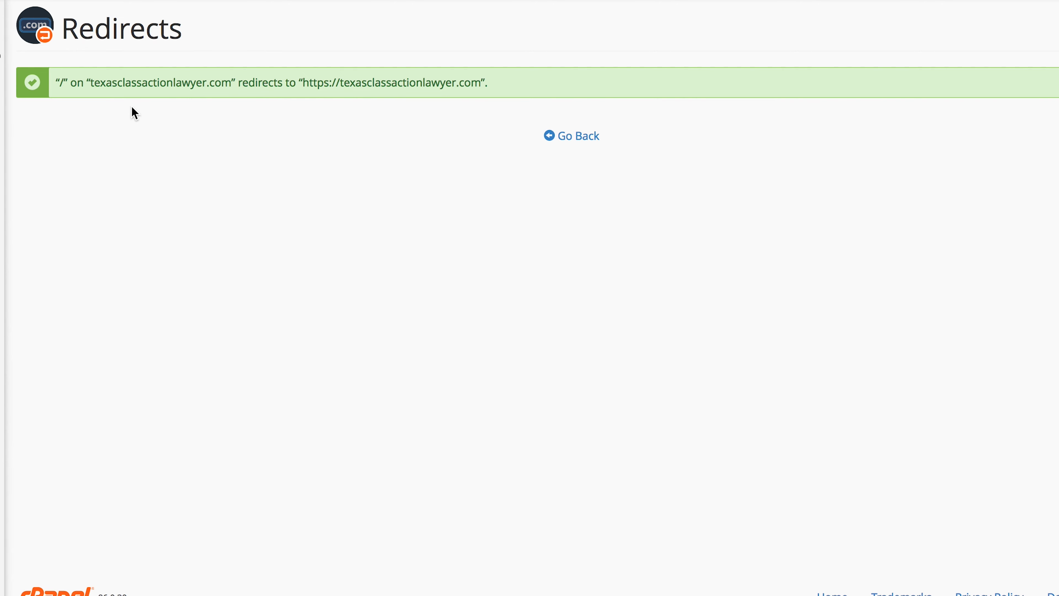
{"action": "left_click", "coordinate": [571, 136]}
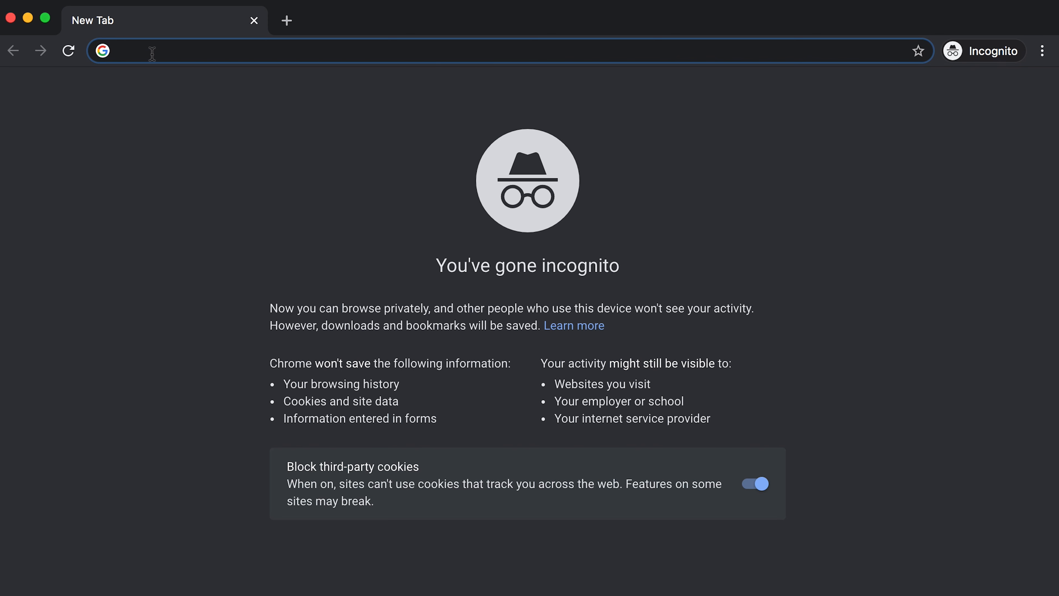
{"action": "type", "text": "http"}
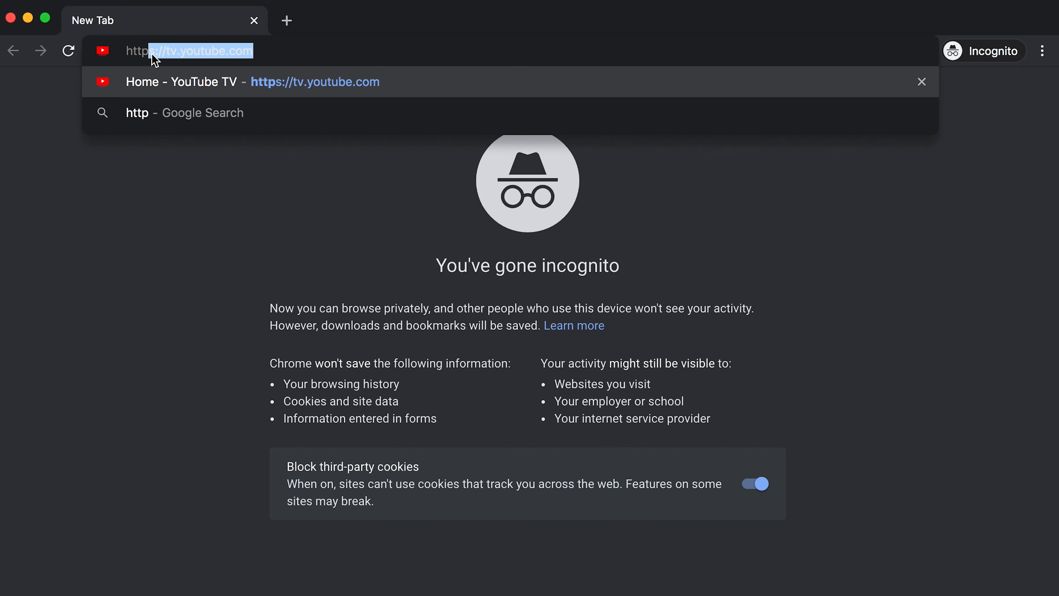
{"action": "type", "text": "://"}
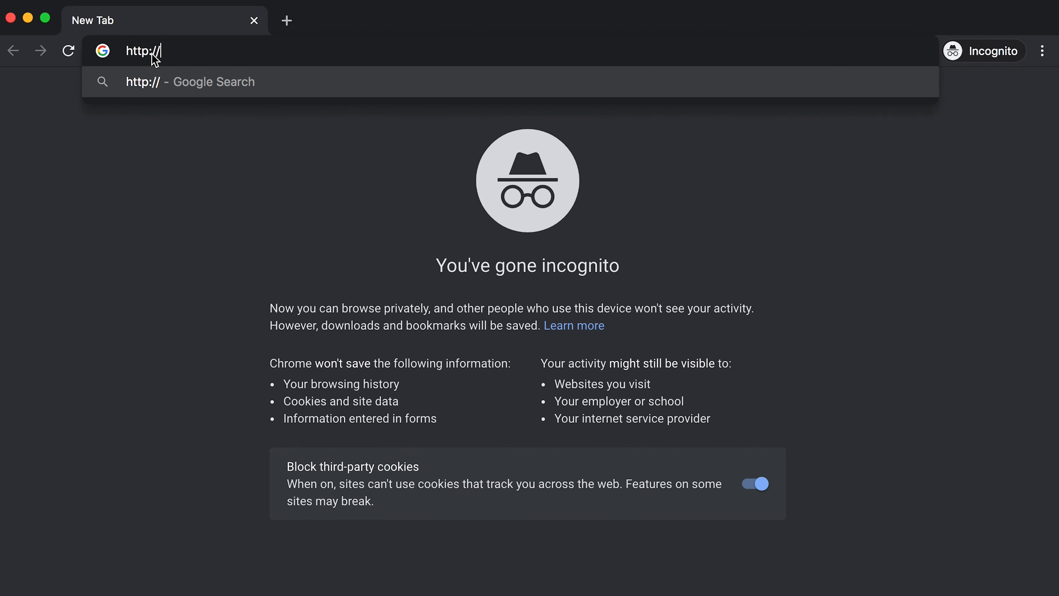
{"action": "type", "text": "texasclassactionlawyer.com"}
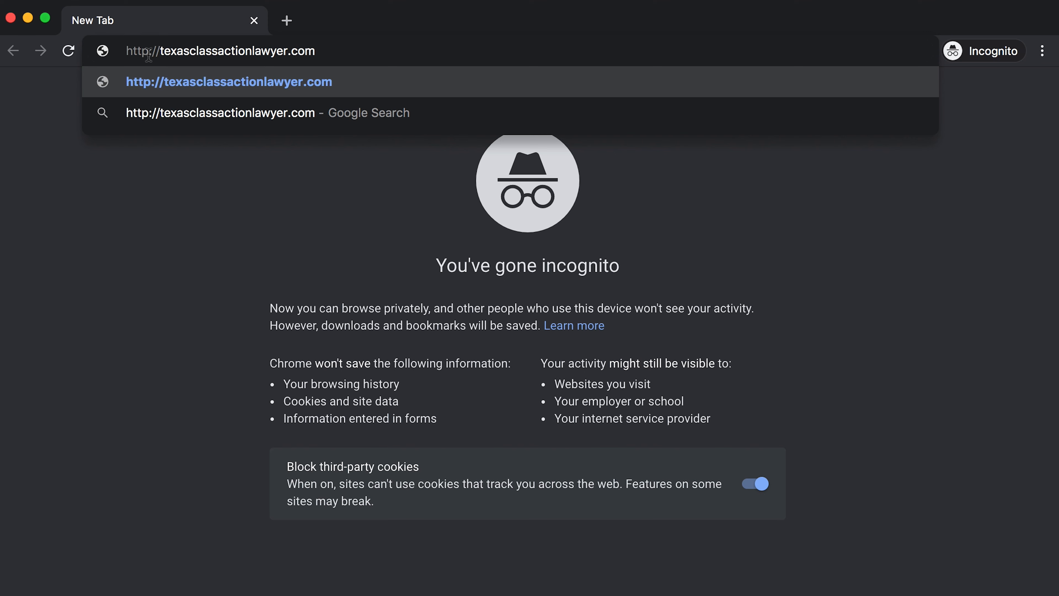
{"action": "left_click", "coordinate": [211, 92]}
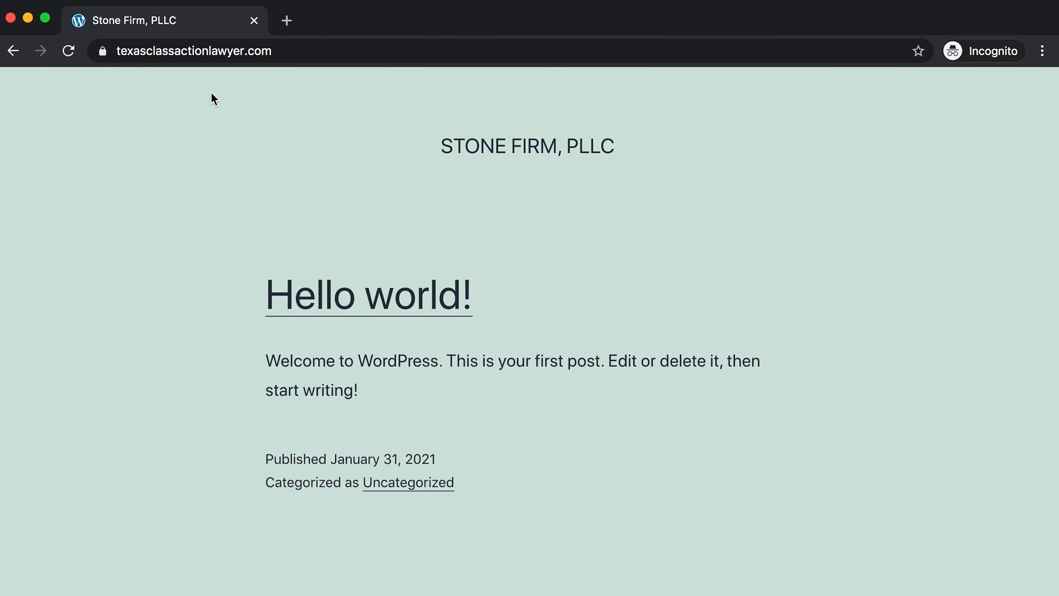
{"action": "left_click", "coordinate": [127, 50]}
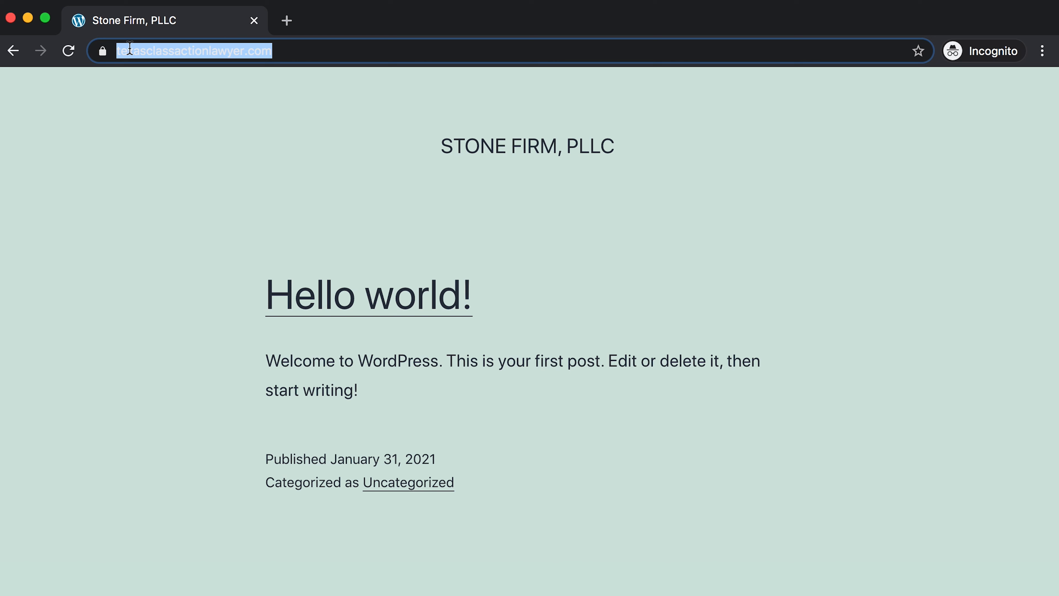
{"action": "double_click", "coordinate": [127, 51]}
{"action": "left_click", "coordinate": [105, 51]}
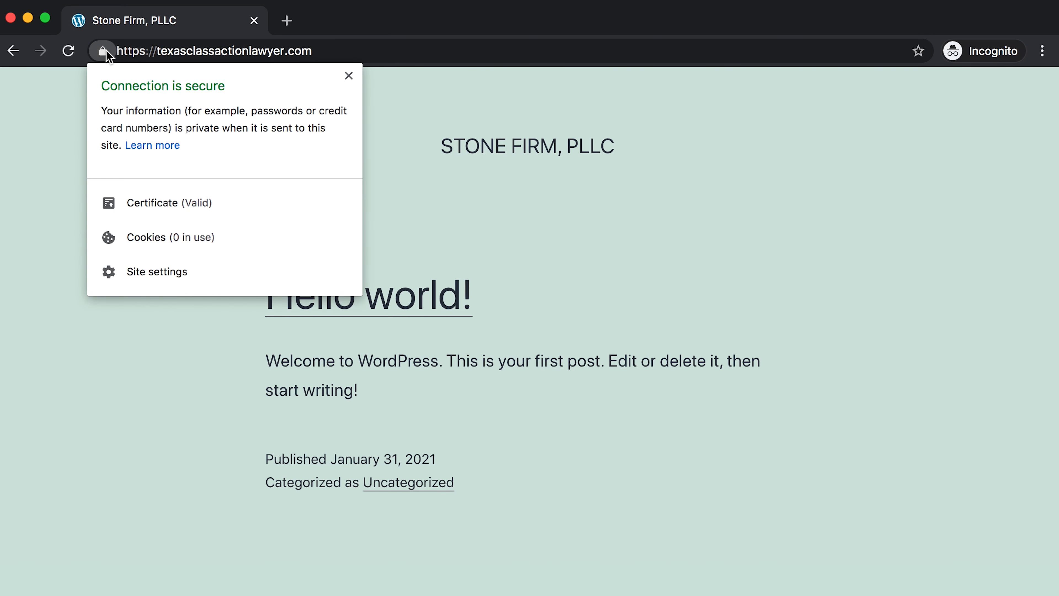
{"action": "left_click", "coordinate": [104, 51]}
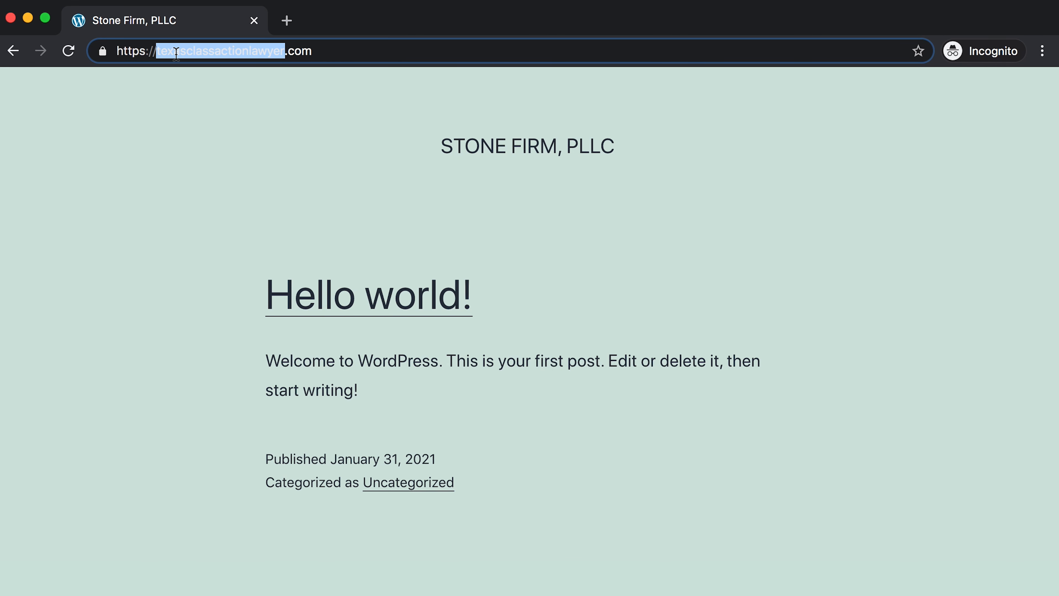
{"action": "left_click", "coordinate": [269, 53]}
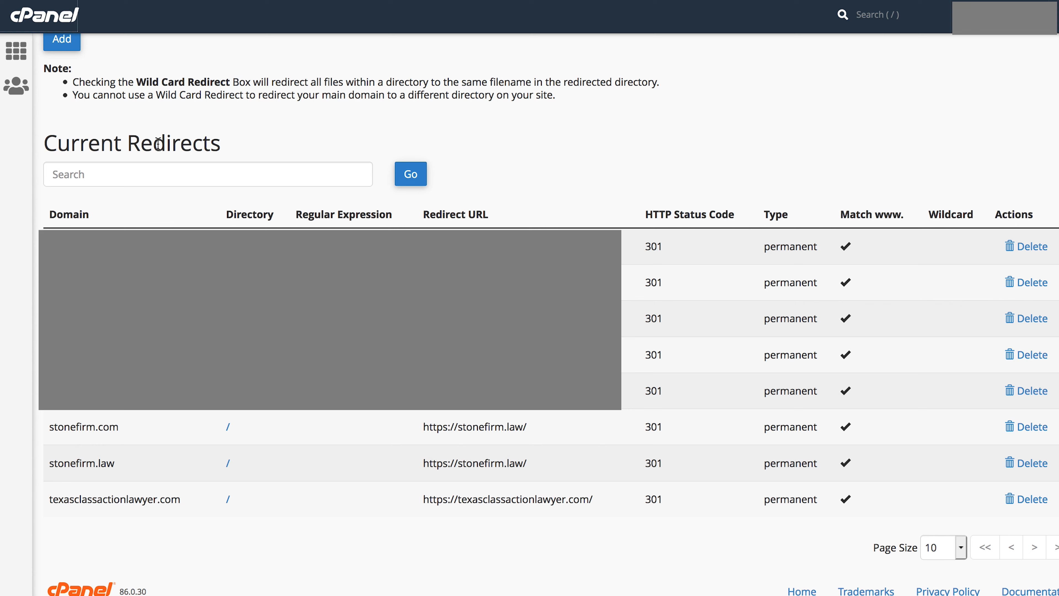
- Go back to the cPanel home page and open File Manager
{"action": "left_click", "coordinate": [43, 24]}
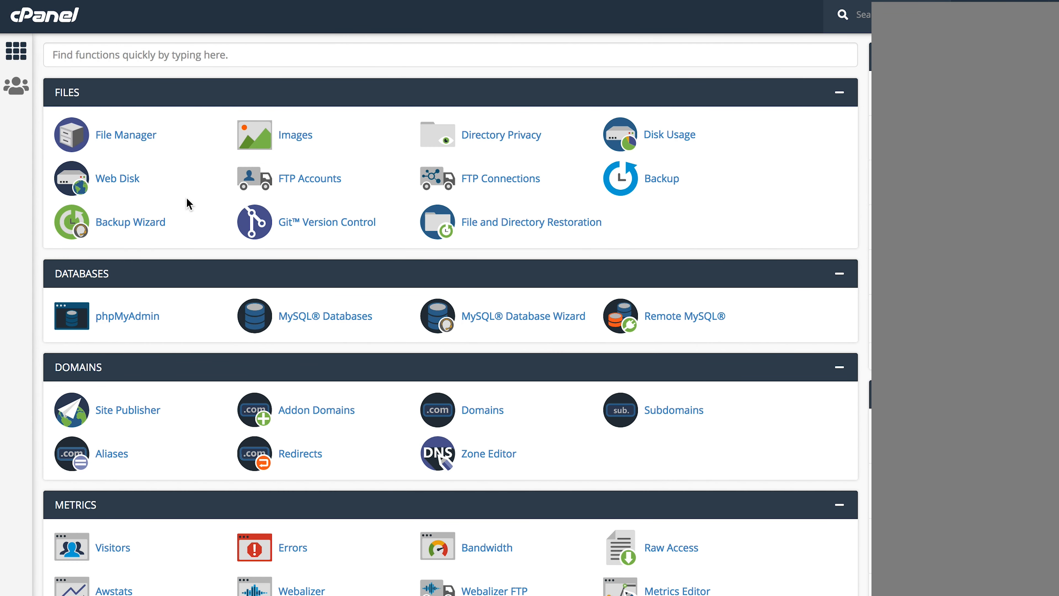
{"action": "left_click", "coordinate": [130, 139]}
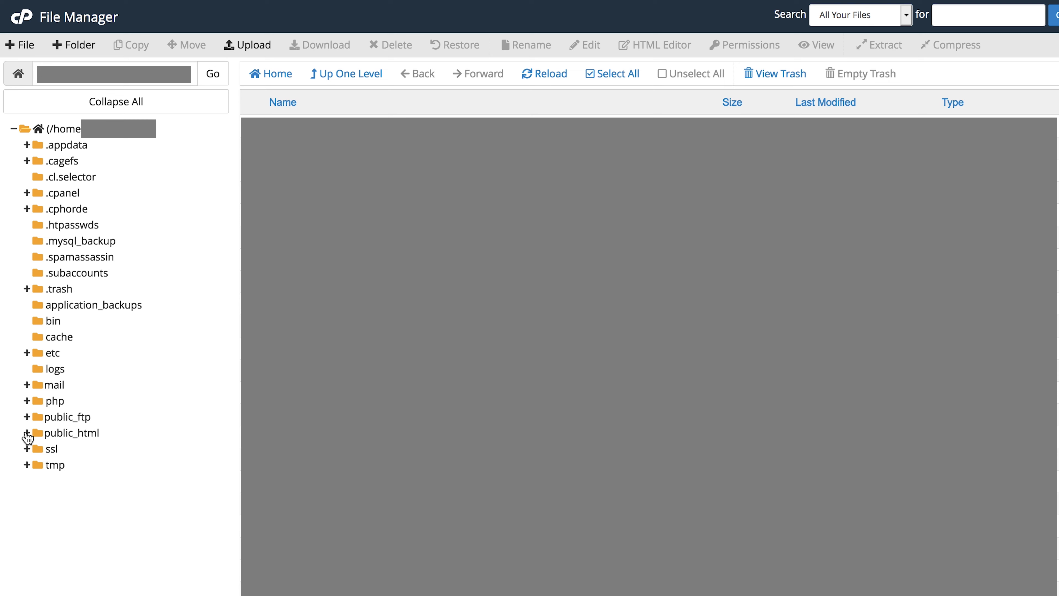
- Expand public_html, open the texasclassactionlawyer.com folder, and select its .htaccess file
{"action": "left_click", "coordinate": [74, 432]}
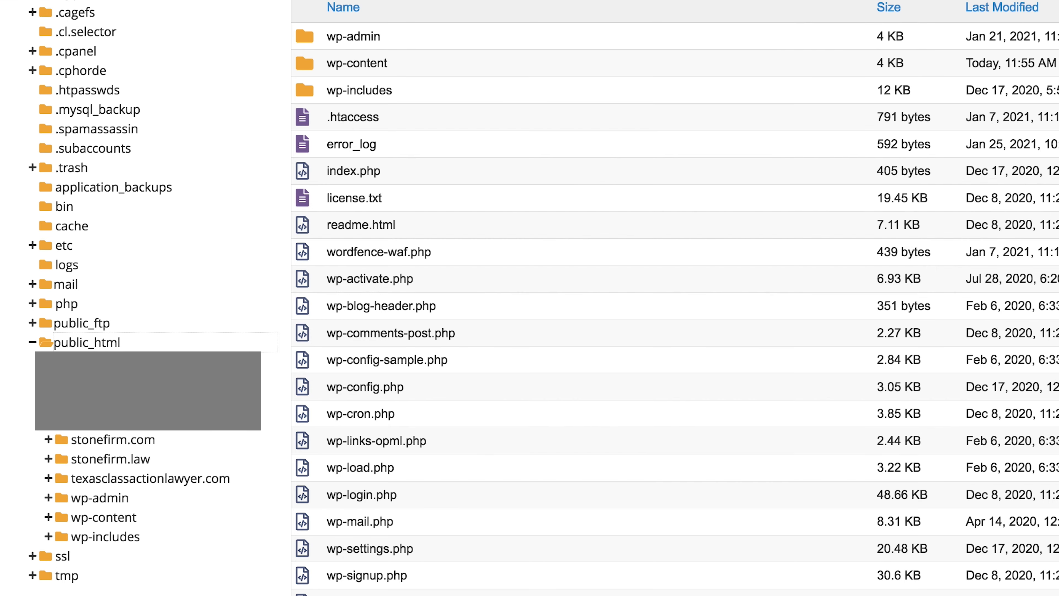
{"action": "left_click", "coordinate": [109, 343]}
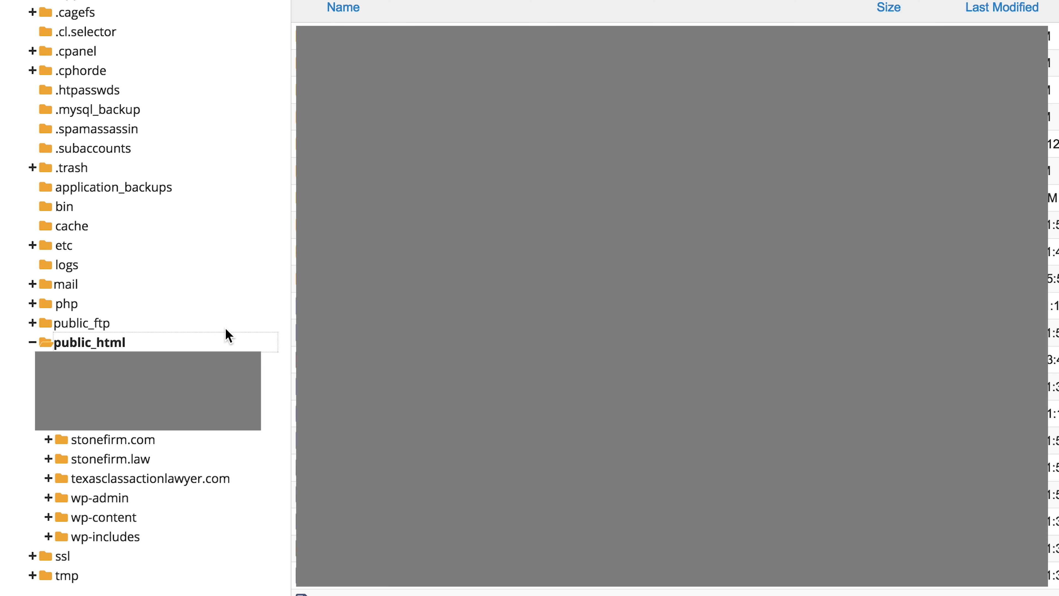
{"action": "left_click", "coordinate": [171, 479]}
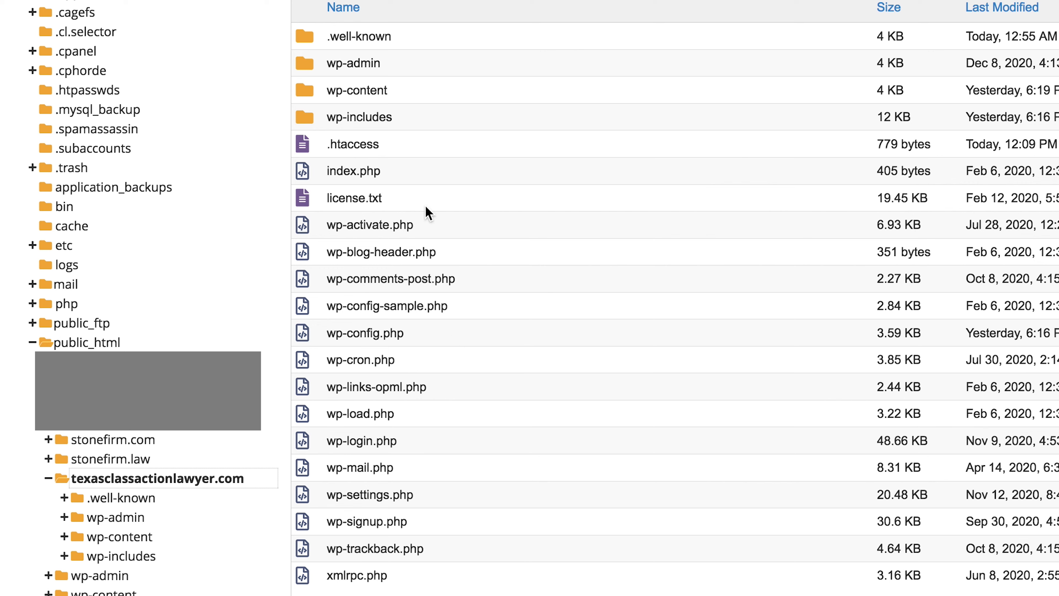
{"action": "left_click", "coordinate": [340, 146]}
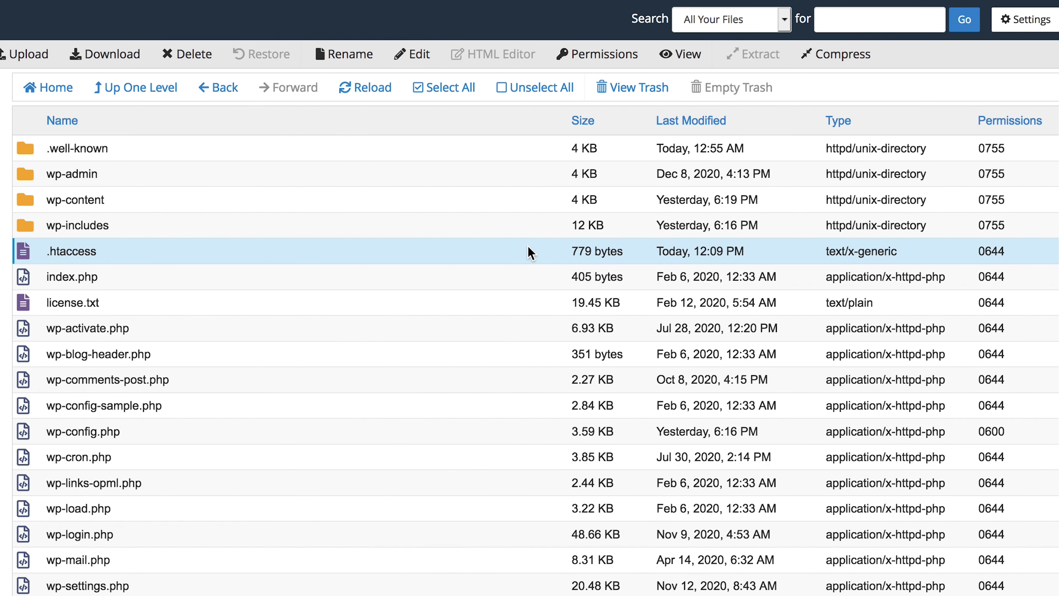
- Show hidden files, open .htaccess in the code editor, and paste the xmlrpc.php rules at line 22
{"action": "left_click", "coordinate": [1017, 35]}
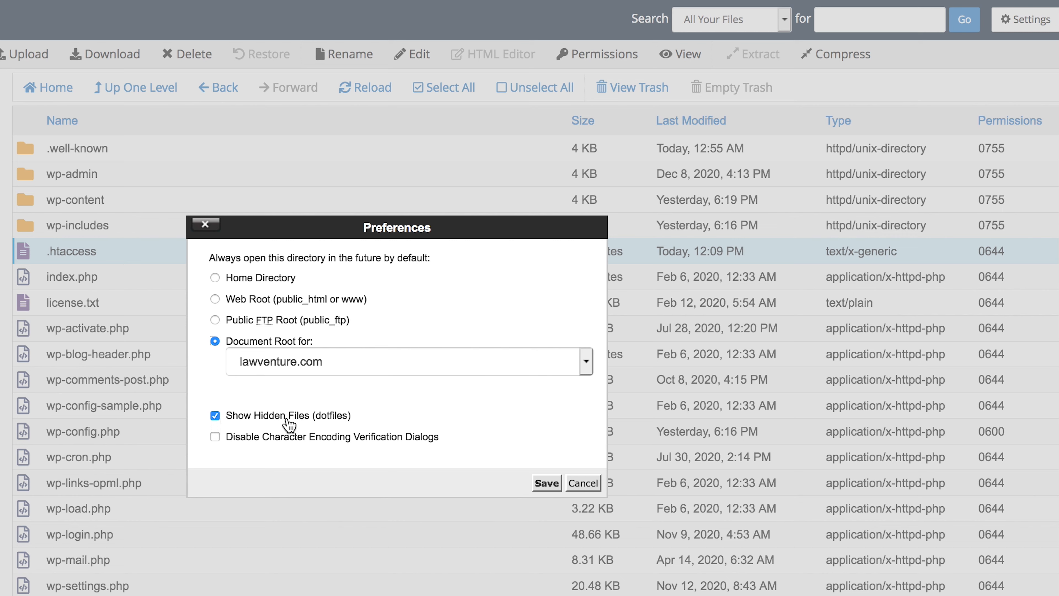
{"action": "left_click", "coordinate": [538, 483]}
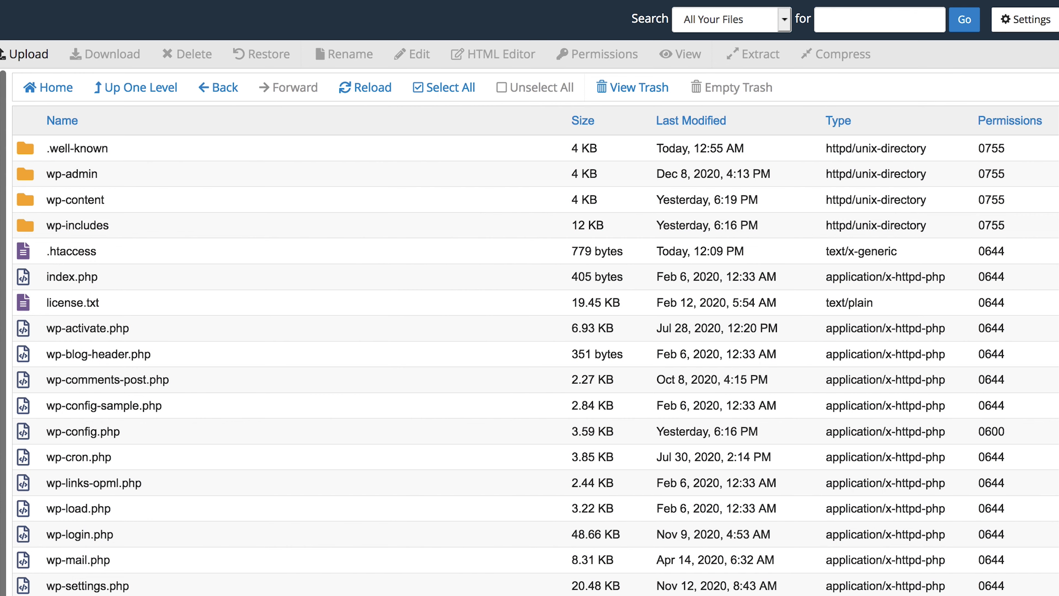
{"action": "left_click", "coordinate": [61, 251]}
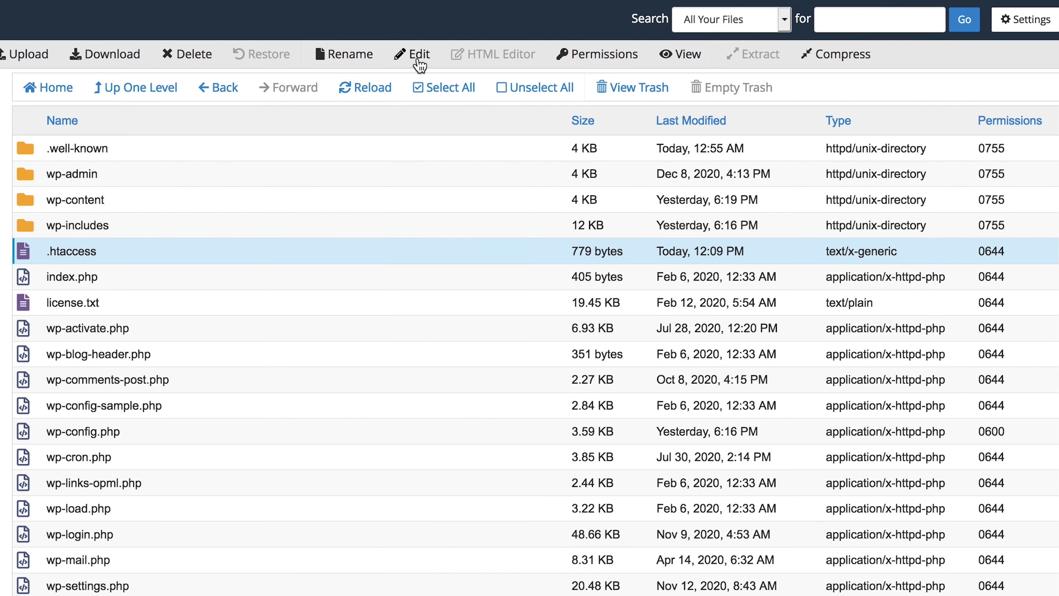
{"action": "left_click", "coordinate": [419, 62]}
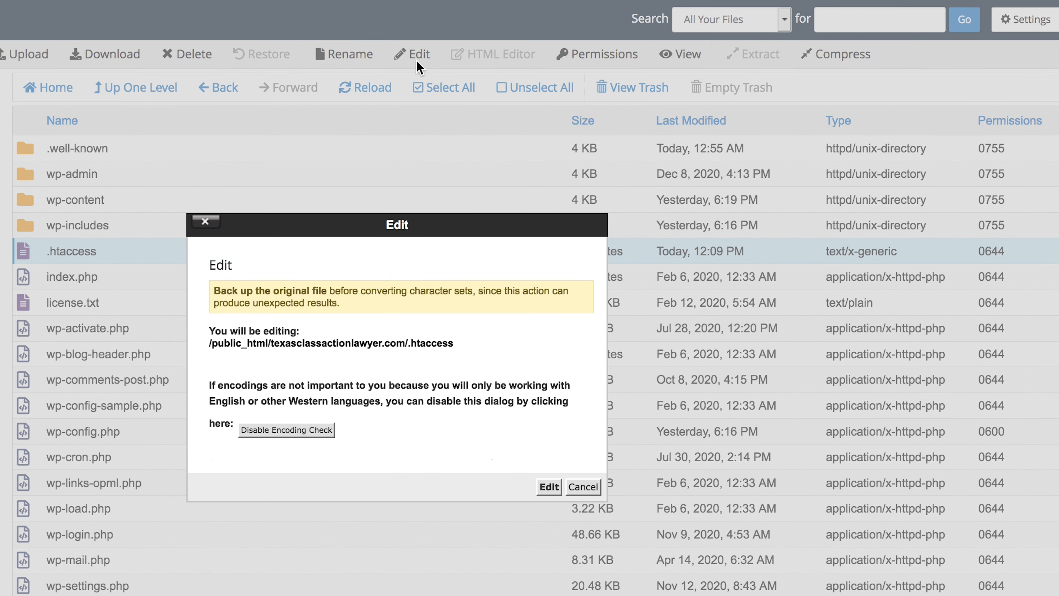
{"action": "left_click", "coordinate": [548, 487]}
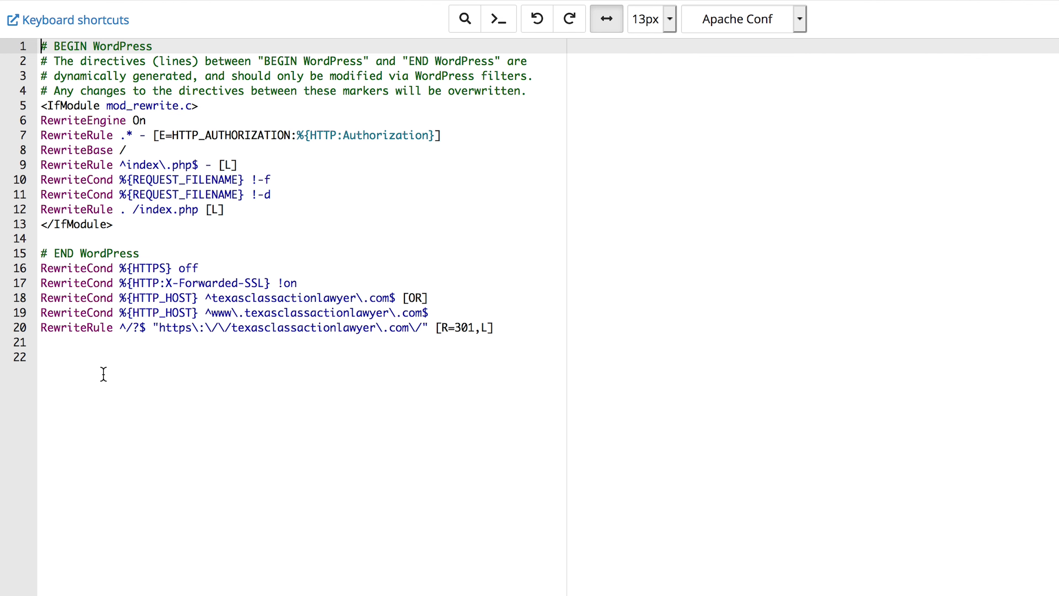
{"action": "left_click", "coordinate": [83, 366]}
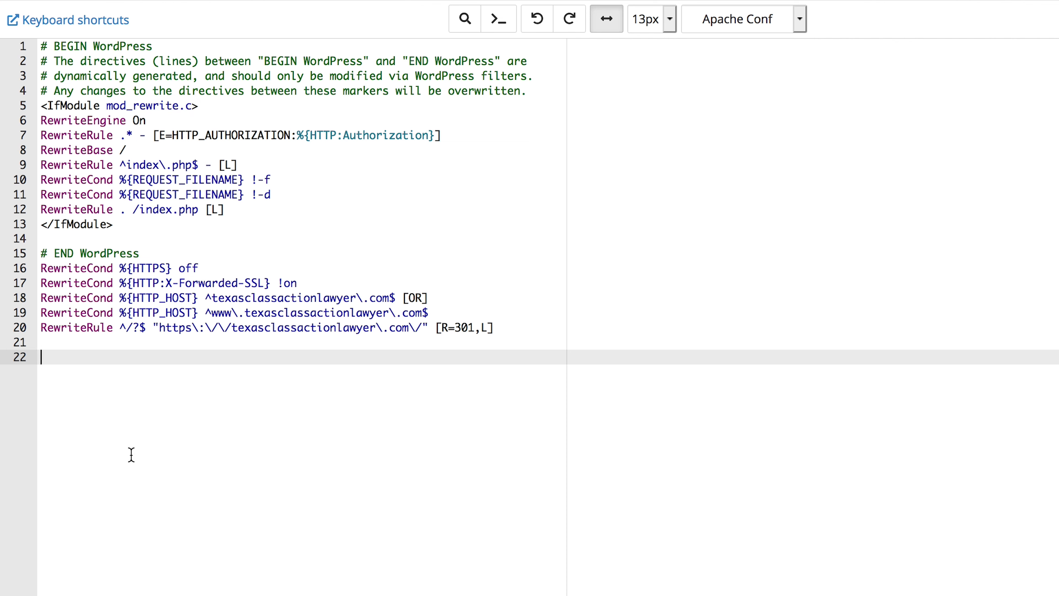
{"action": "type", "text": "# BEGIN protect xmlrpc.php <files xmlrpc.php> order allow,deny deny from all </files> # END protect xmlrpc.php"}
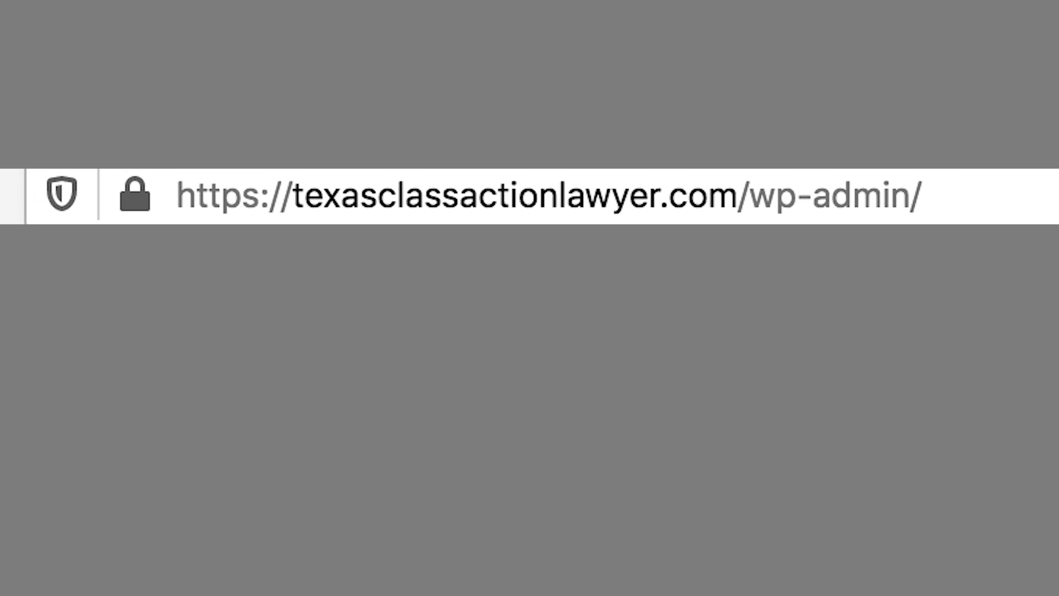
{"action": "left_click", "coordinate": [946, 196]}
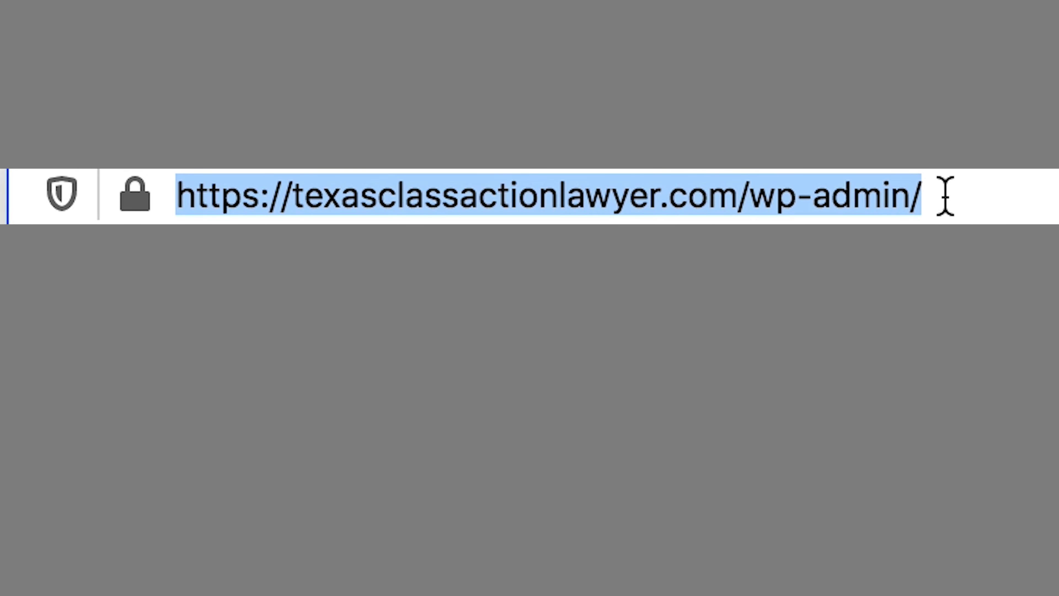
{"action": "left_click", "coordinate": [944, 195]}
{"action": "left_click_drag", "start_coordinate": [944, 195], "coordinate": [182, 198]}
{"action": "left_click", "coordinate": [981, 206]}
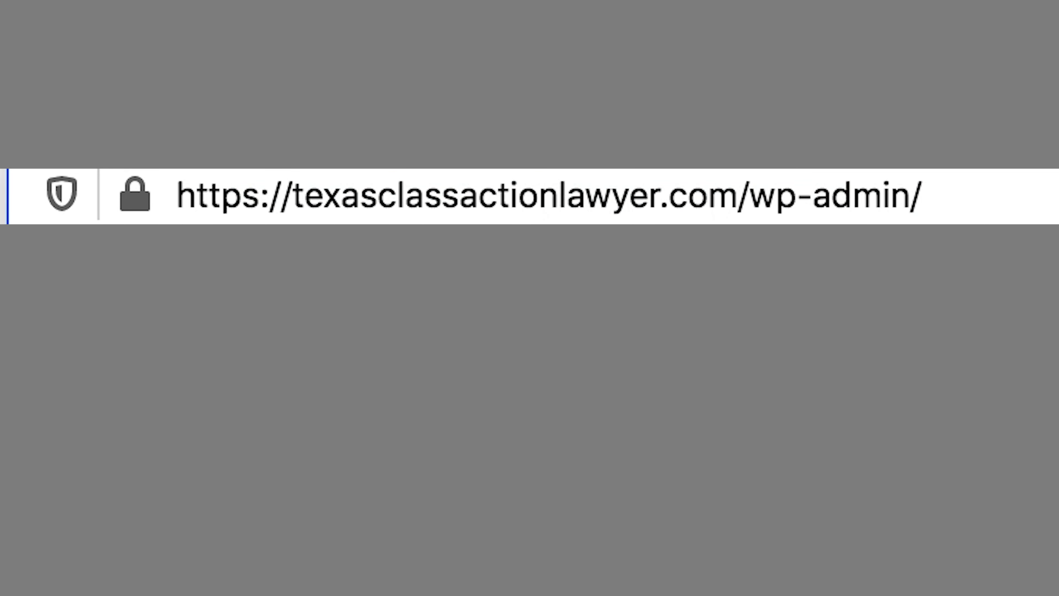
{"action": "key", "text": "Return"}
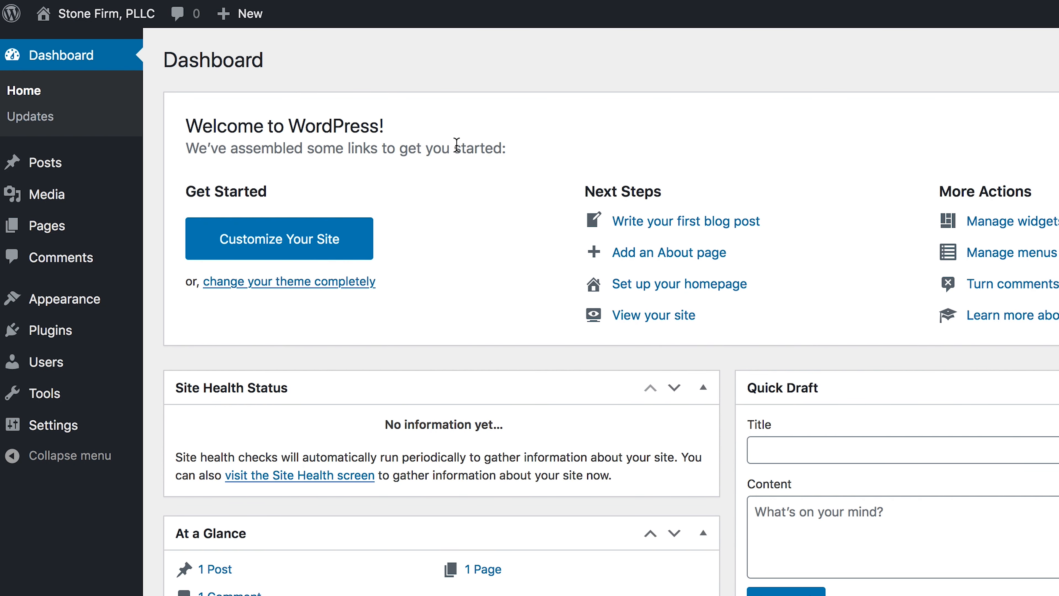
- Search Add New plugins for 'wps hide login', then install and activate WPS Hide Login
{"action": "mouse_move", "coordinate": [66, 334]}
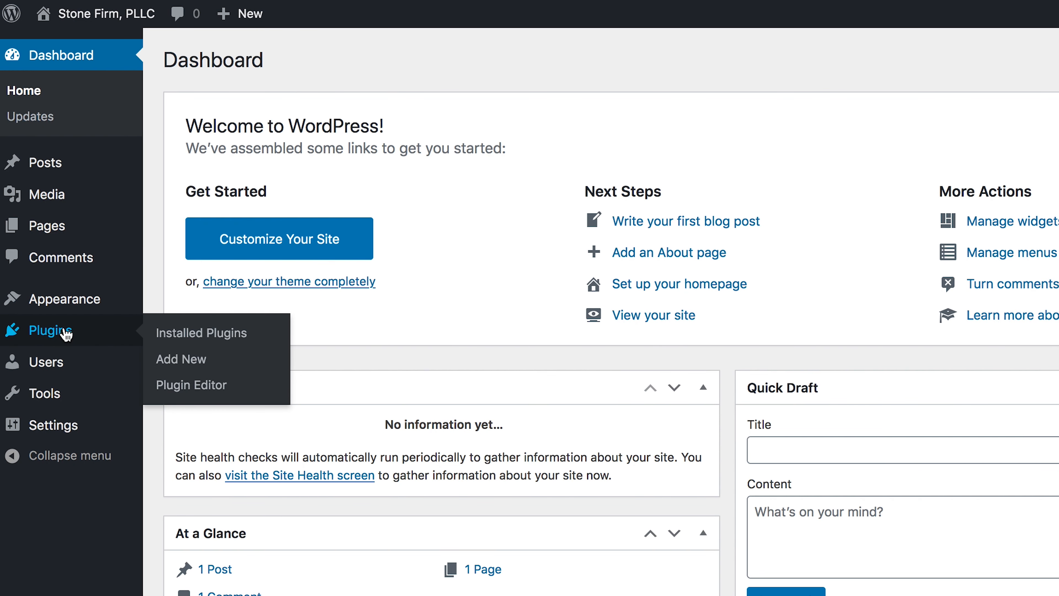
{"action": "left_click", "coordinate": [66, 333]}
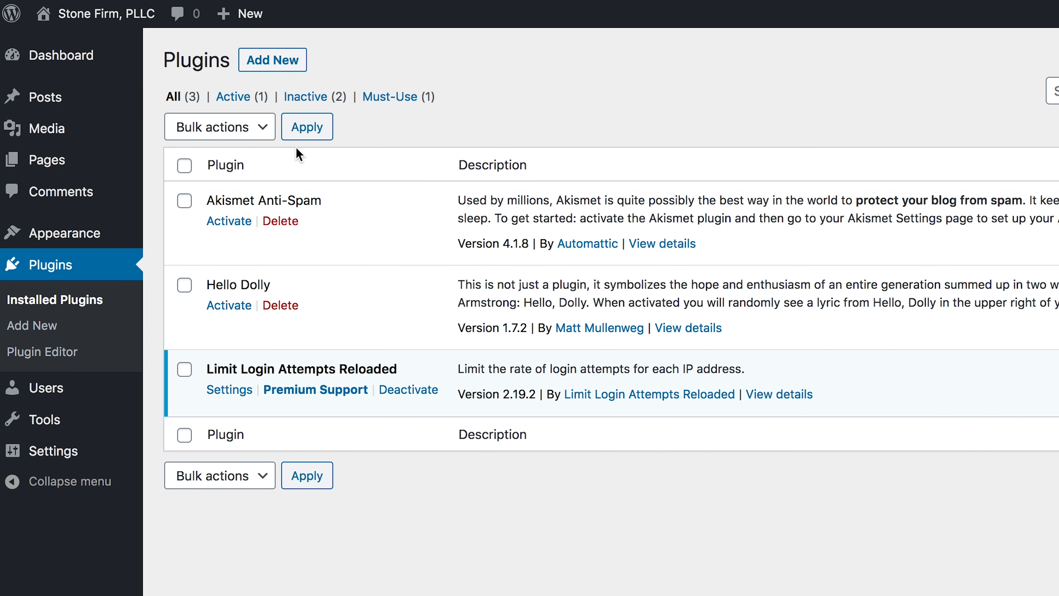
{"action": "left_click", "coordinate": [285, 62]}
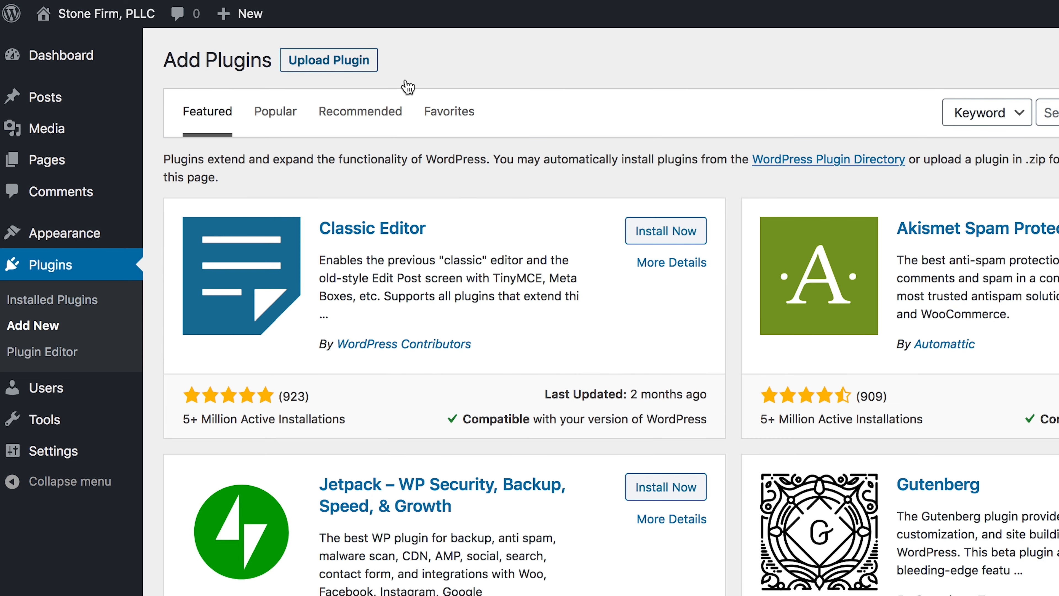
{"action": "left_click", "coordinate": [1050, 113]}
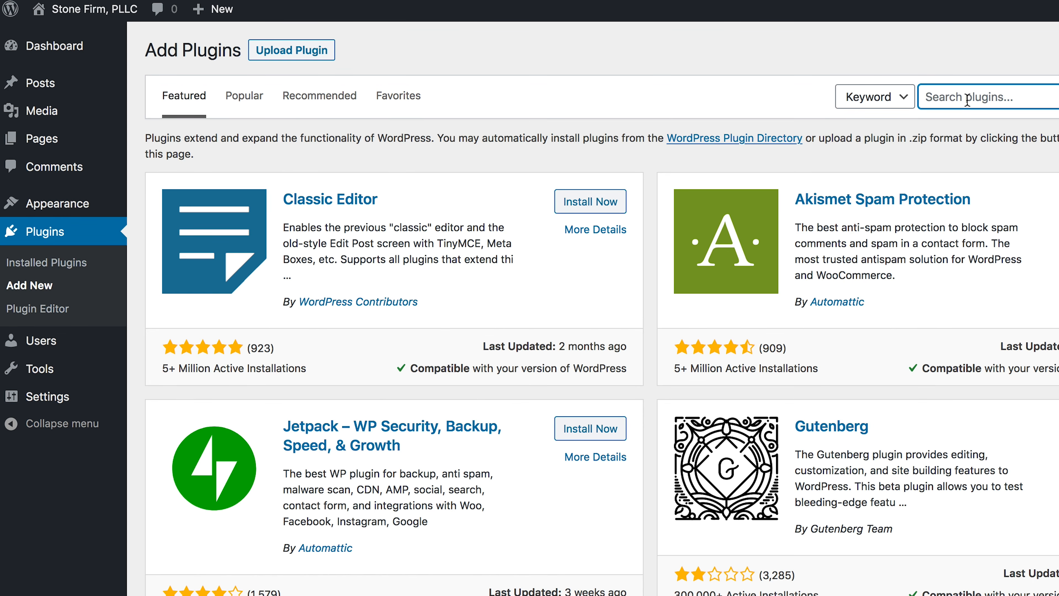
{"action": "type", "text": "wps hide login"}
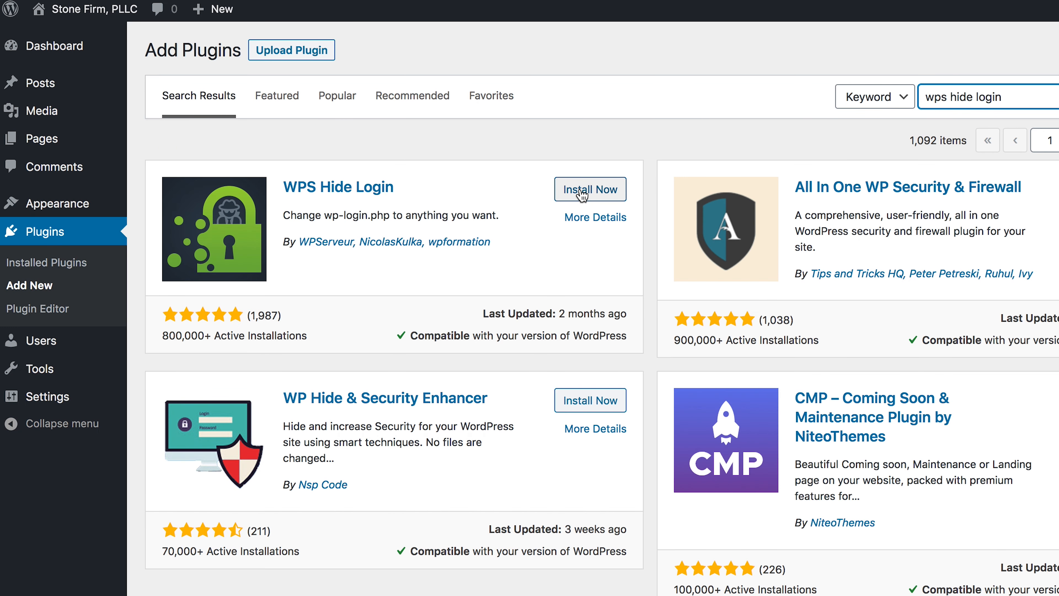
{"action": "left_click", "coordinate": [582, 194]}
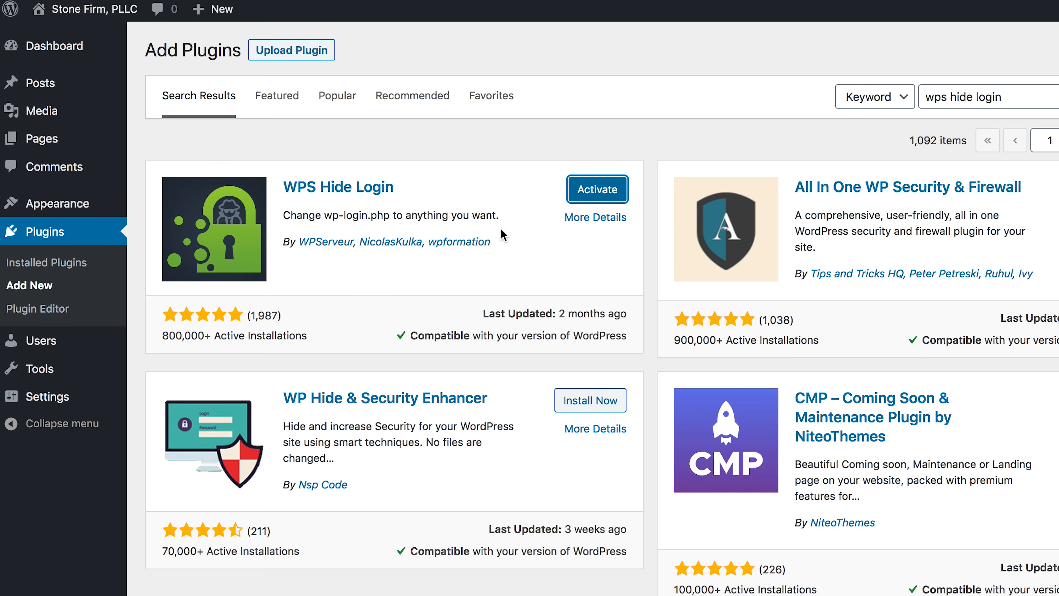
{"action": "left_click", "coordinate": [594, 199]}
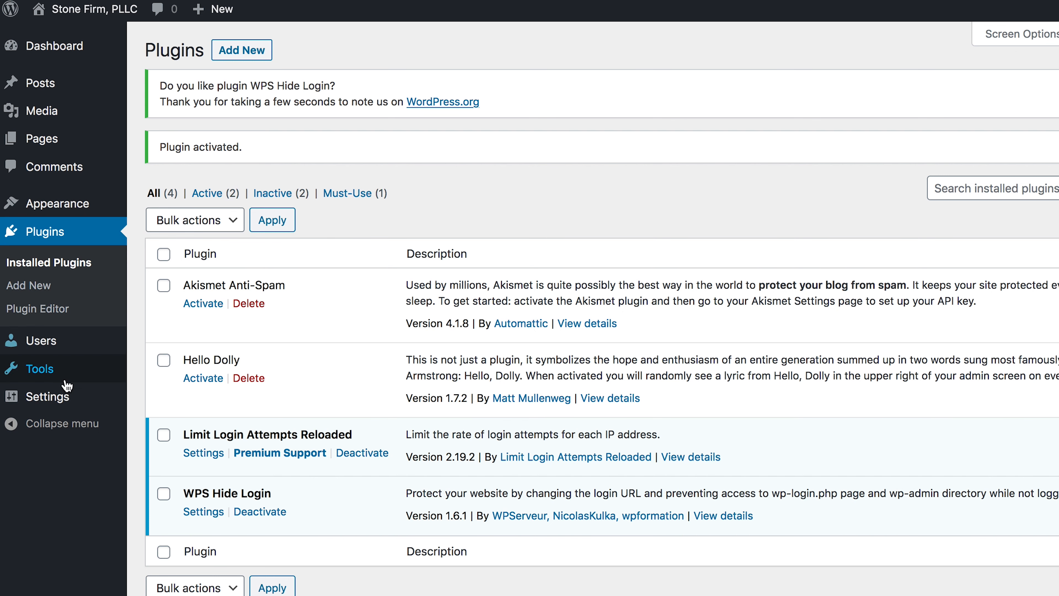
{"action": "mouse_move", "coordinate": [59, 399]}
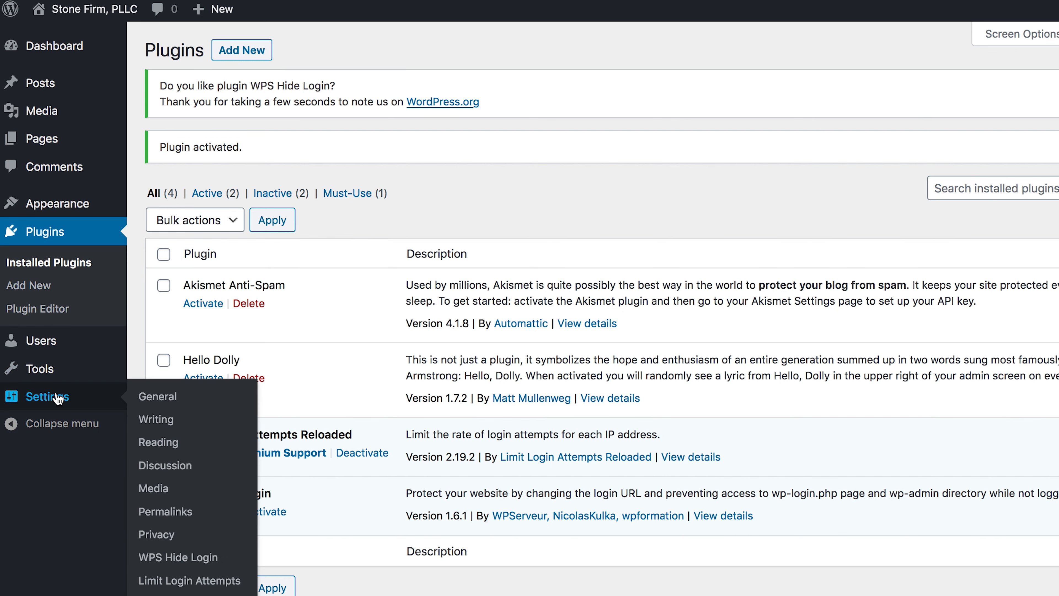
- Open General Settings and scroll to WPS Hide Login, showing login slug 'login' and redirect '404'
{"action": "left_click", "coordinate": [186, 559]}
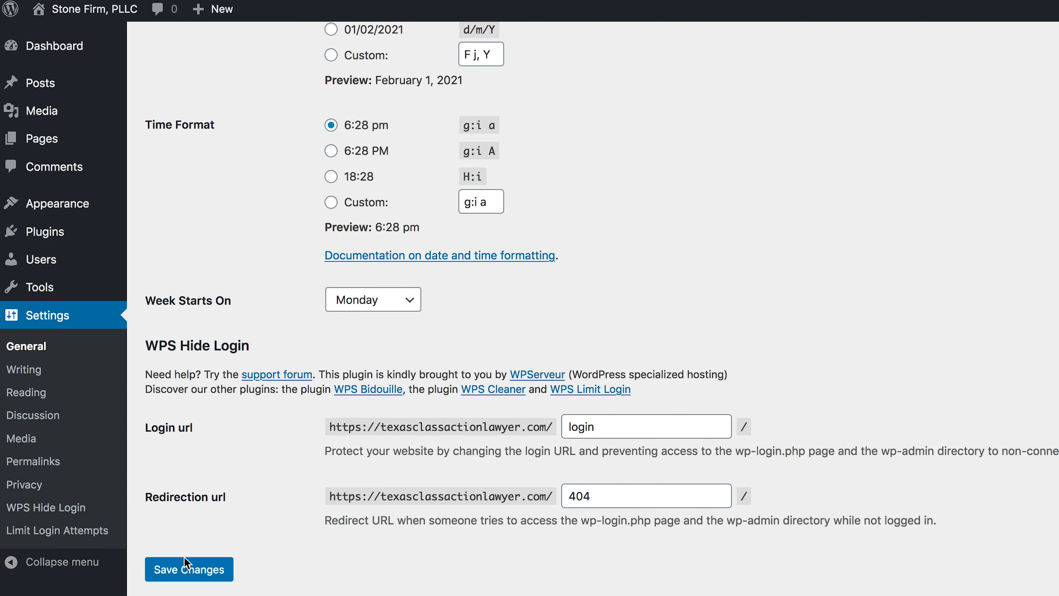
{"action": "scroll", "coordinate": [252, 561], "scroll_direction": "down", "scroll_amount": 1}
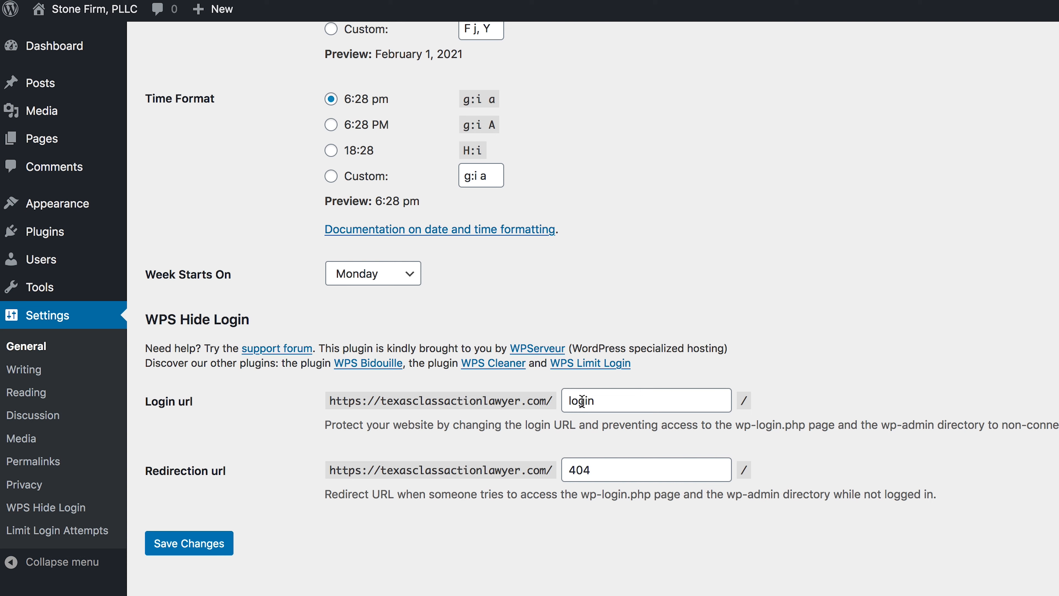
- Replace the Login url slug 'login' with 'sign-in' and save the changes
{"action": "double_click", "coordinate": [568, 400]}
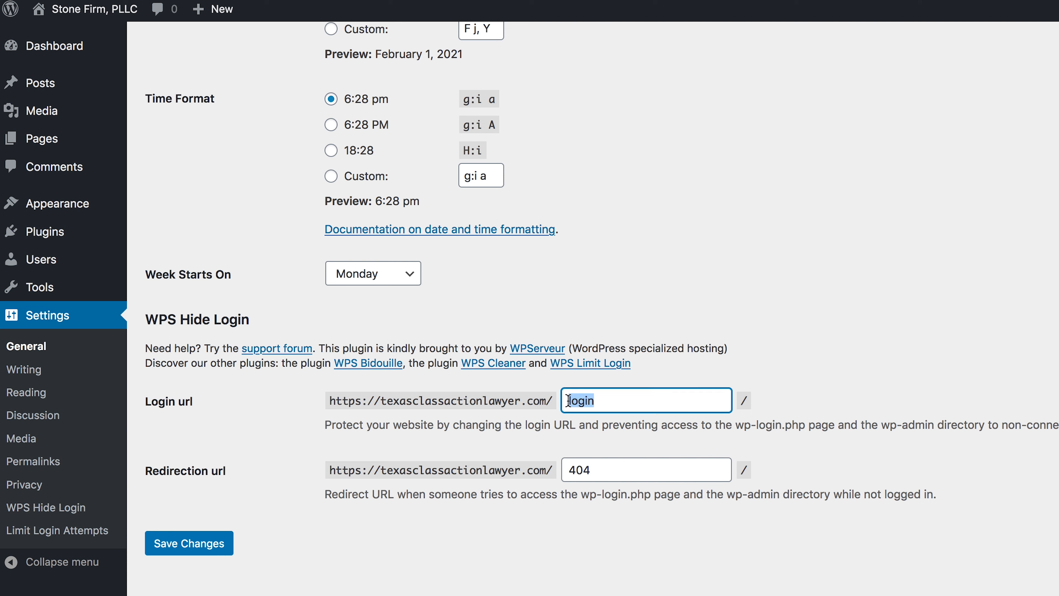
{"action": "left_click", "coordinate": [585, 401]}
{"action": "type", "text": "-"}
{"action": "key", "text": "BackSpace"}
{"action": "double_click", "coordinate": [646, 405]}
{"action": "left_click", "coordinate": [614, 405]}
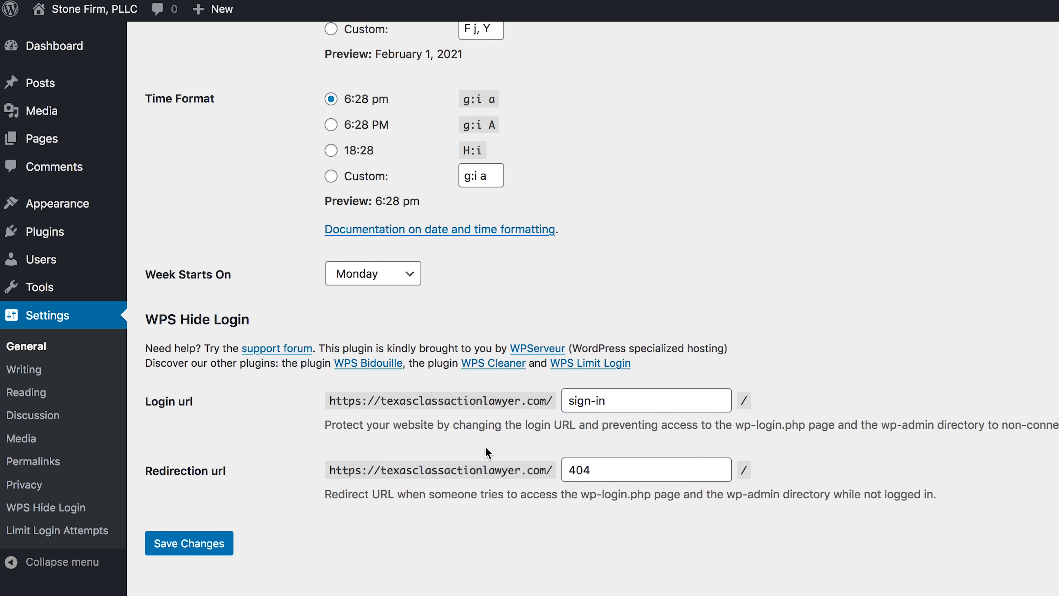
{"action": "left_click", "coordinate": [203, 549]}
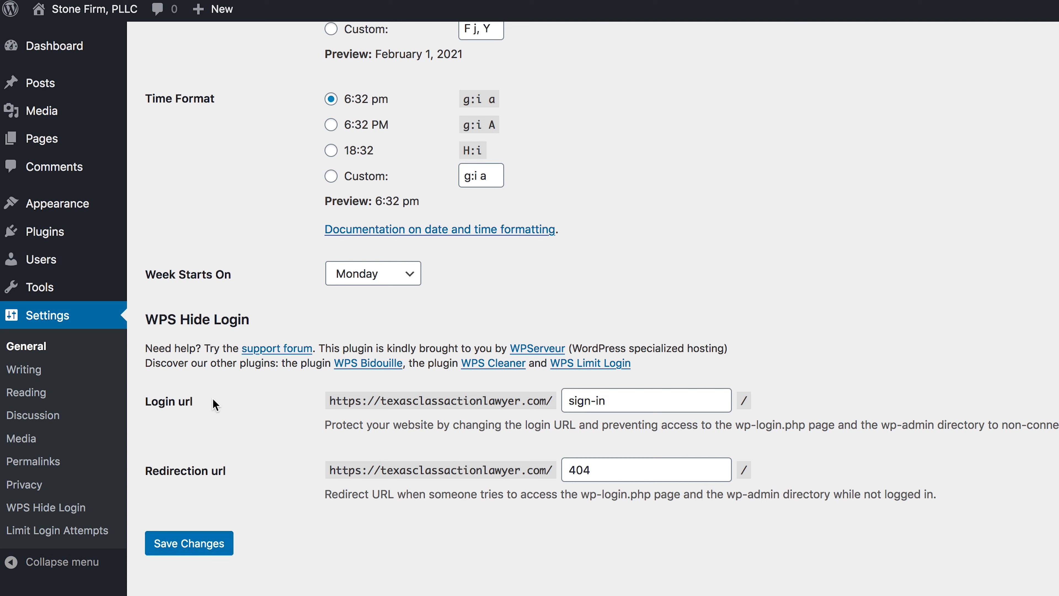
- Search plugins for 'wordfence', then install and activate Wordfence Security
{"action": "mouse_move", "coordinate": [53, 235]}
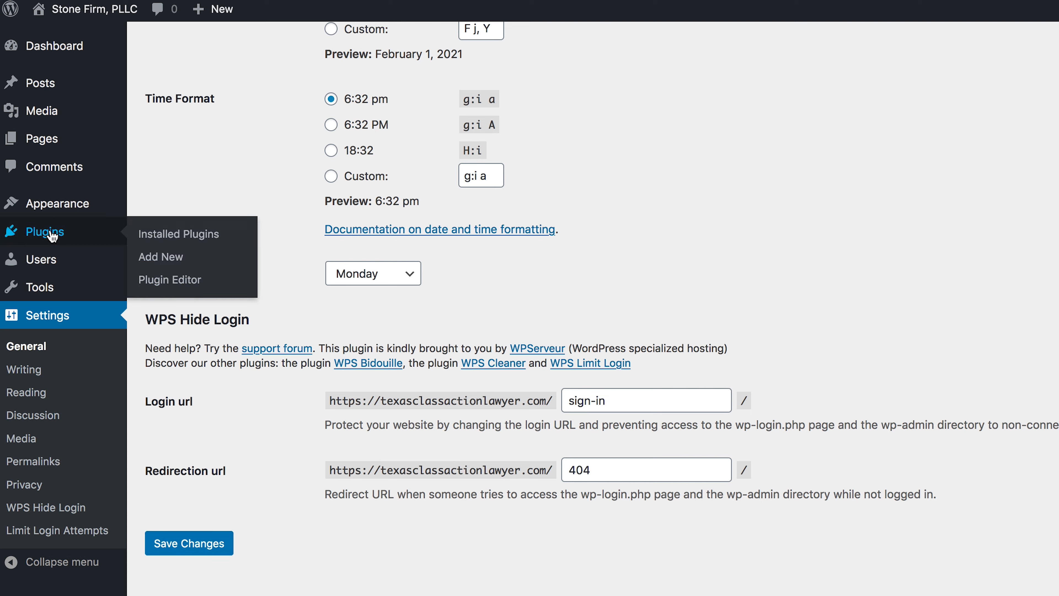
{"action": "left_click", "coordinate": [165, 264]}
{"action": "left_click", "coordinate": [991, 152]}
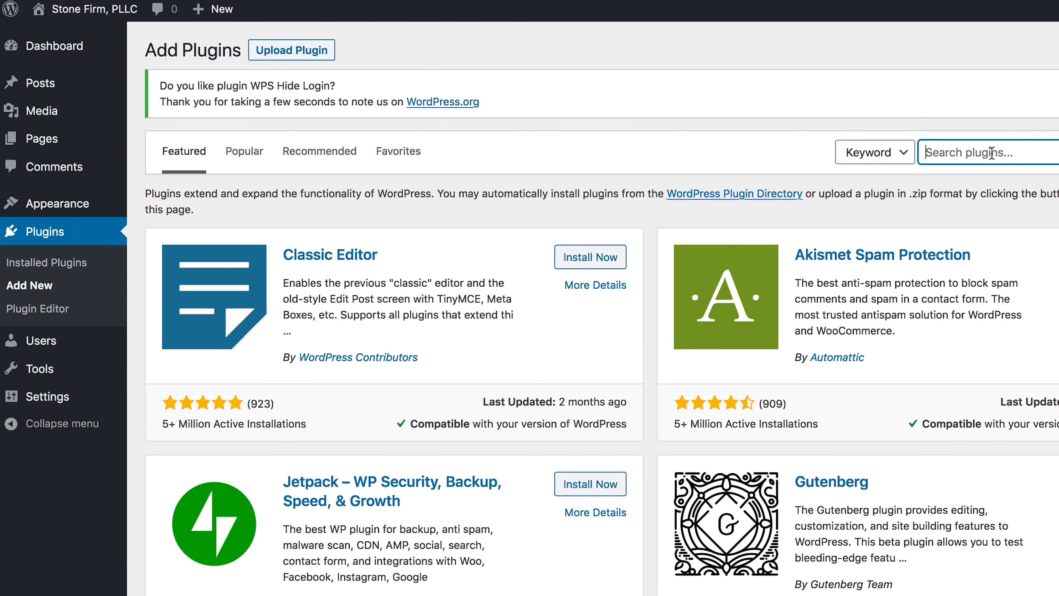
{"action": "type", "text": "wordfence"}
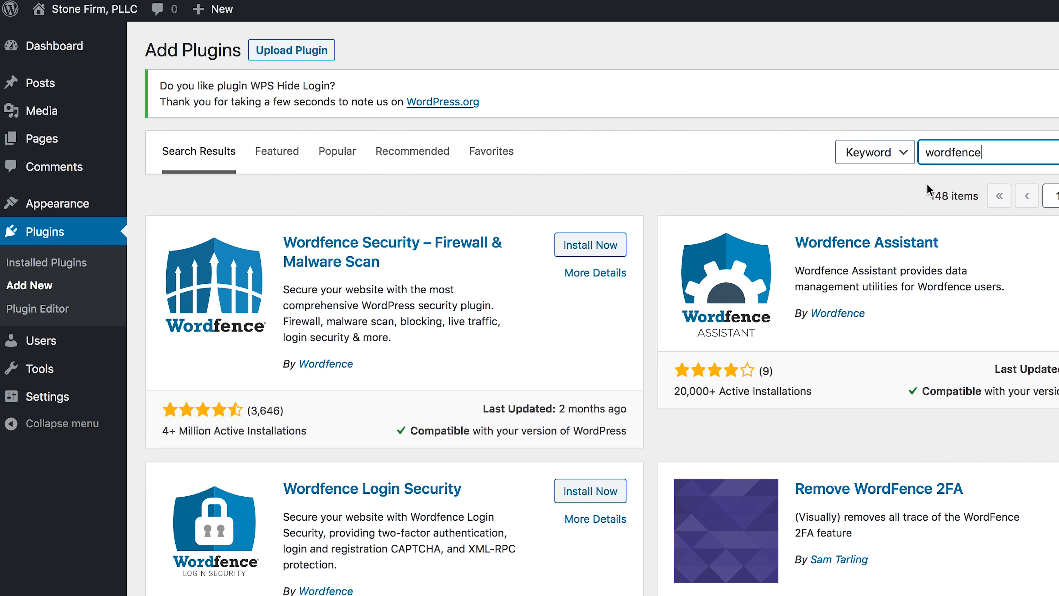
{"action": "left_click", "coordinate": [606, 250]}
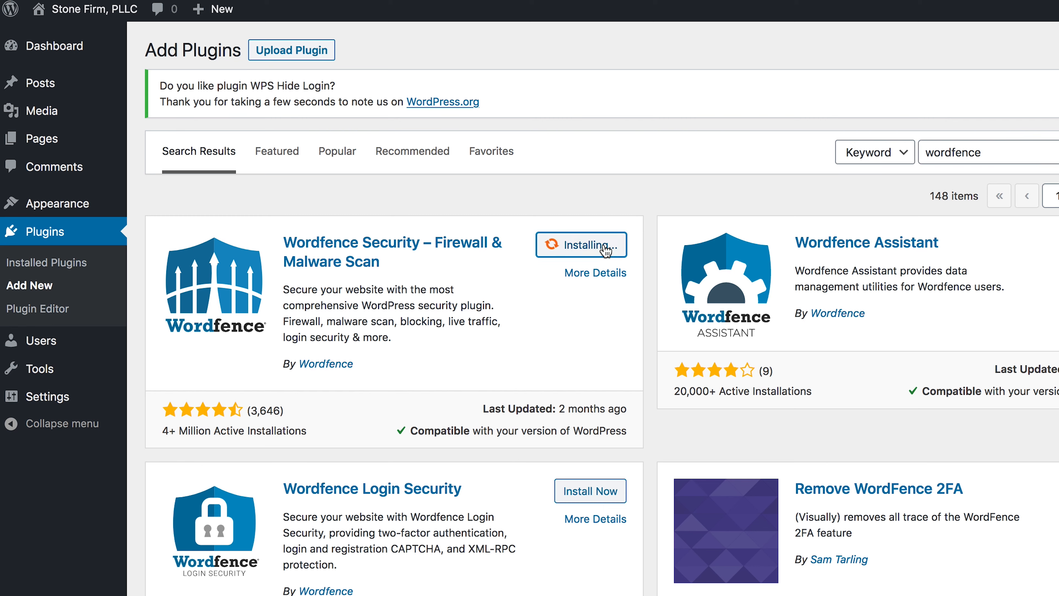
{"action": "left_click", "coordinate": [599, 245]}
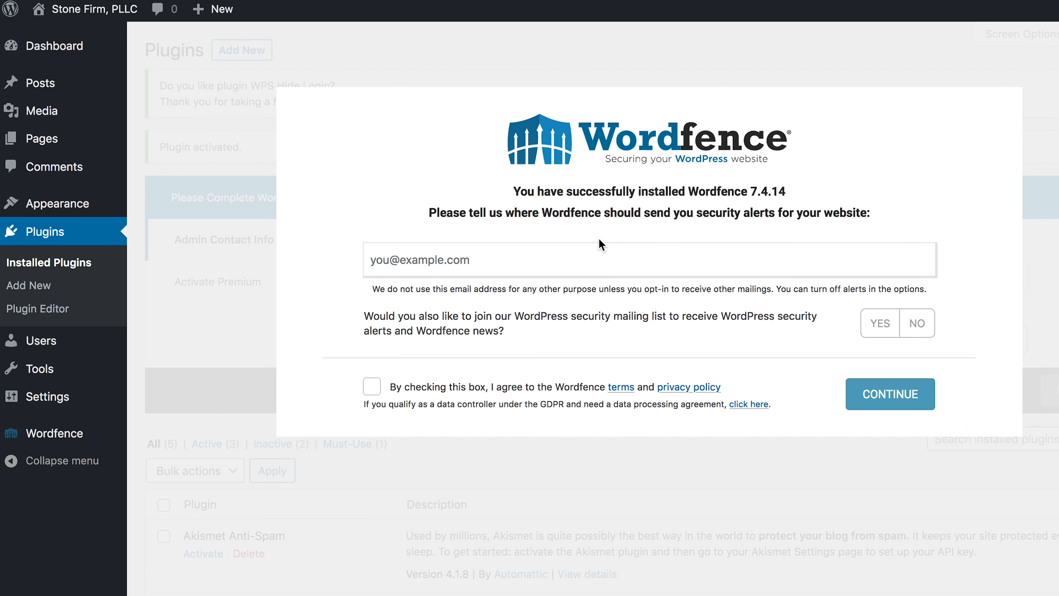
- Enter the alert e-mail address, agree to the terms, and decline the premium licence key
{"action": "left_click", "coordinate": [528, 259]}
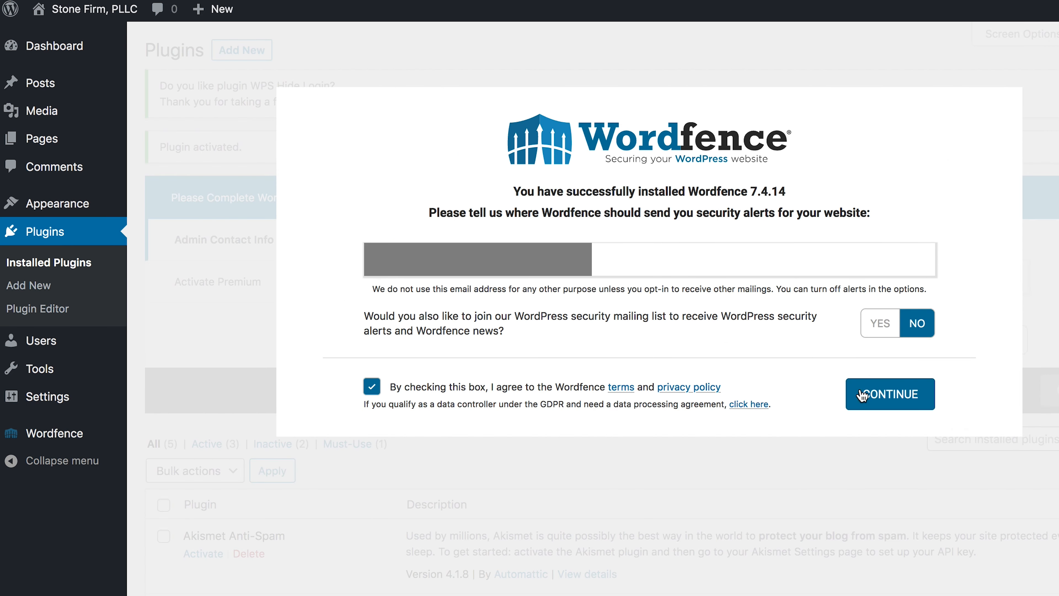
{"action": "left_click", "coordinate": [872, 396]}
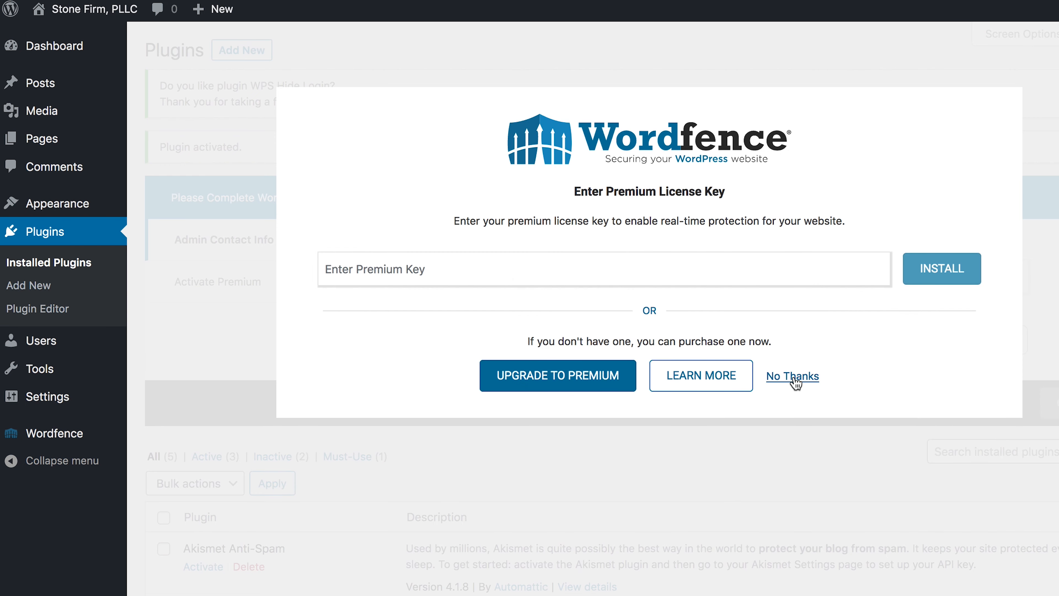
{"action": "left_click", "coordinate": [795, 379]}
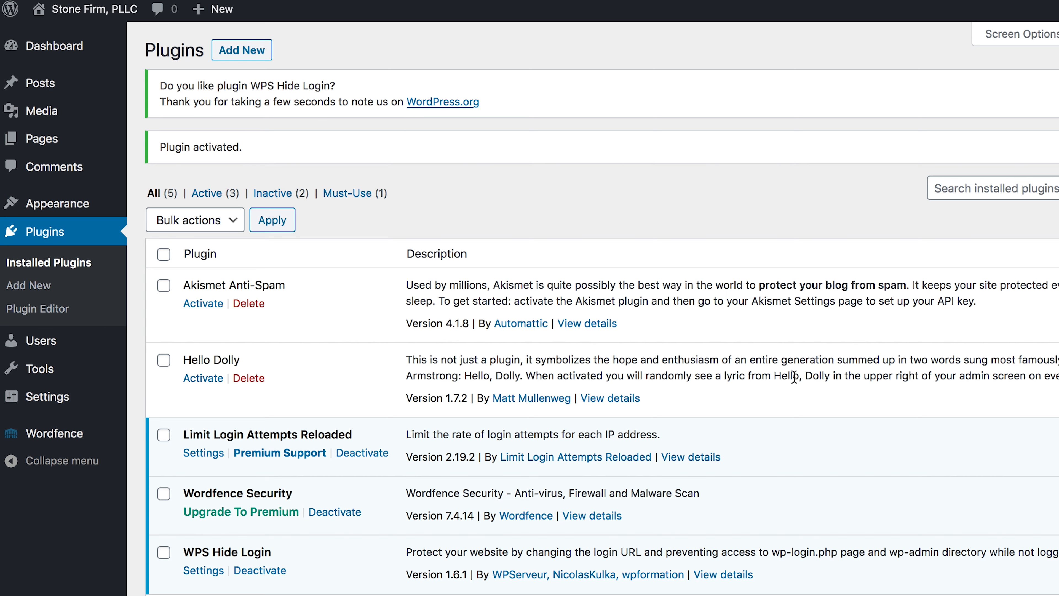
- Open the Wordfence Dashboard and dismiss the 'This is your Dashboard' tour popup
{"action": "mouse_move", "coordinate": [60, 437]}
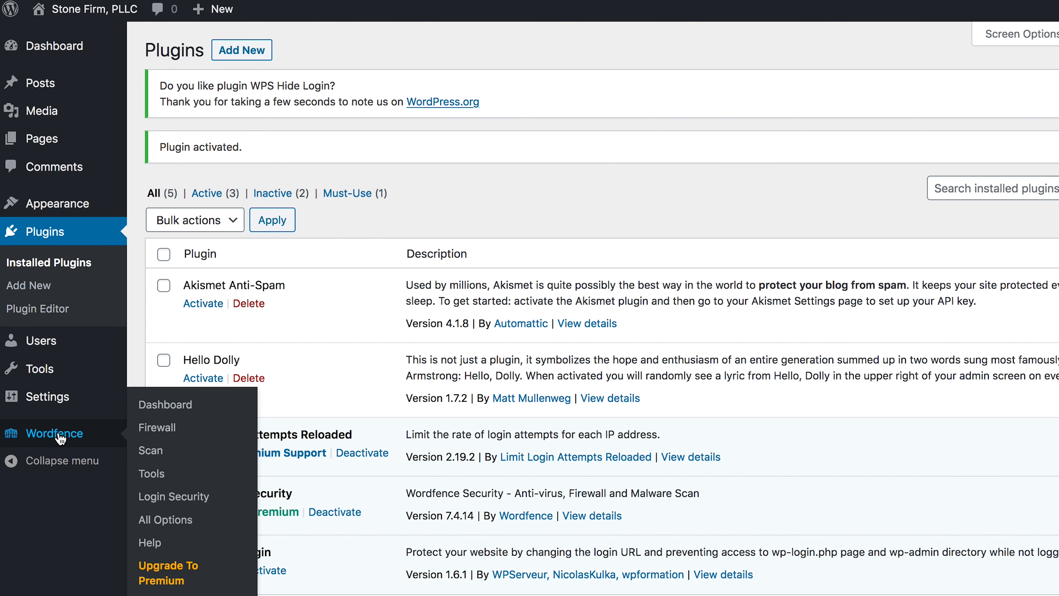
{"action": "left_click", "coordinate": [168, 405]}
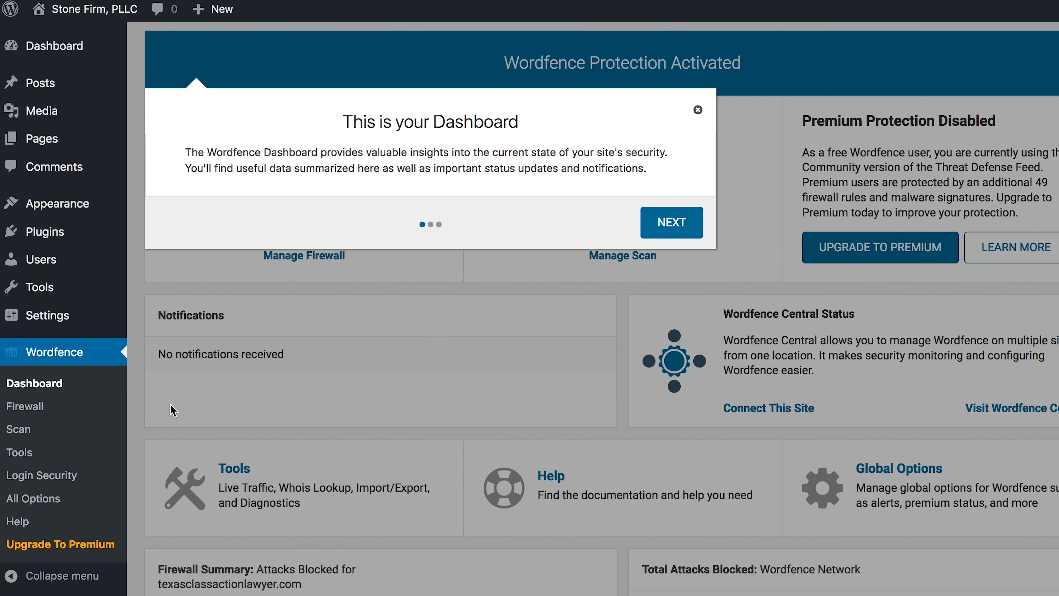
{"action": "left_click", "coordinate": [698, 110]}
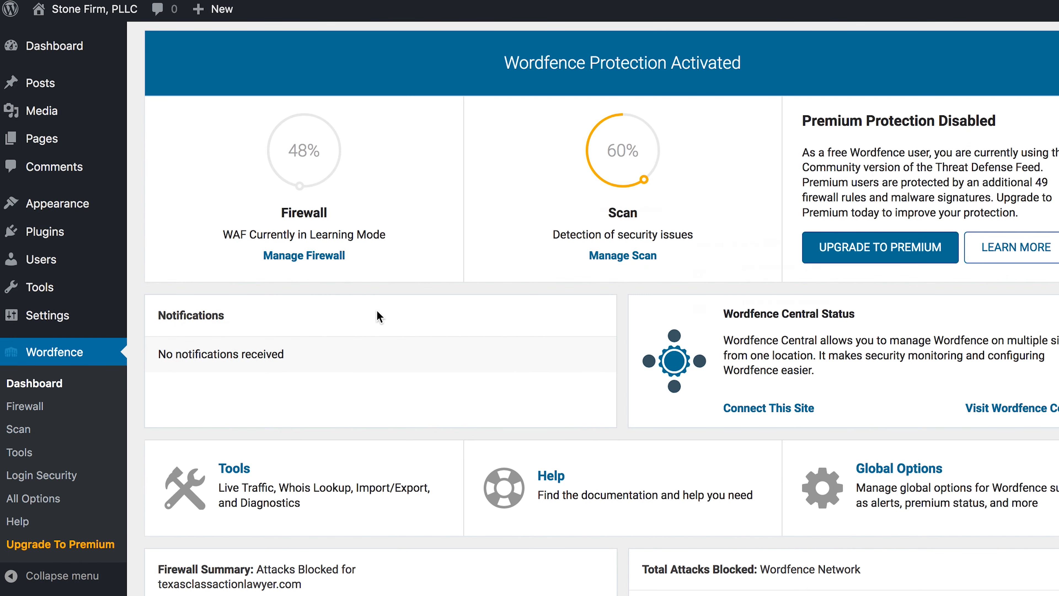
{"action": "scroll", "coordinate": [373, 319], "scroll_direction": "up", "scroll_amount": 1}
- Open Manage Firewall and review Basic Firewall Options: Learning Mode, auto-enabling on 2021-02-08
{"action": "left_click", "coordinate": [304, 297]}
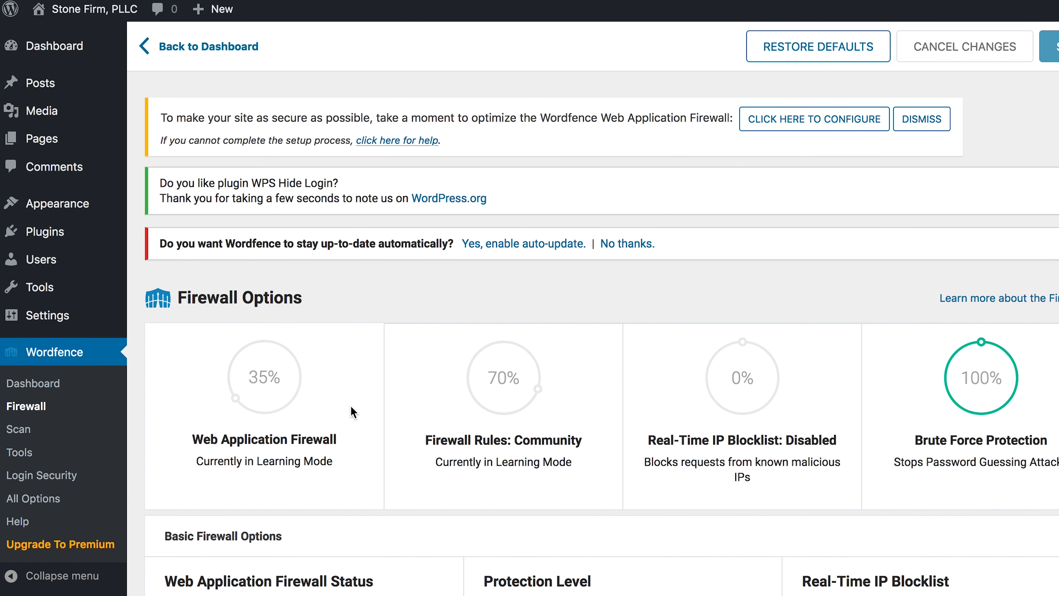
{"action": "scroll", "coordinate": [350, 405], "scroll_direction": "down", "scroll_amount": 10}
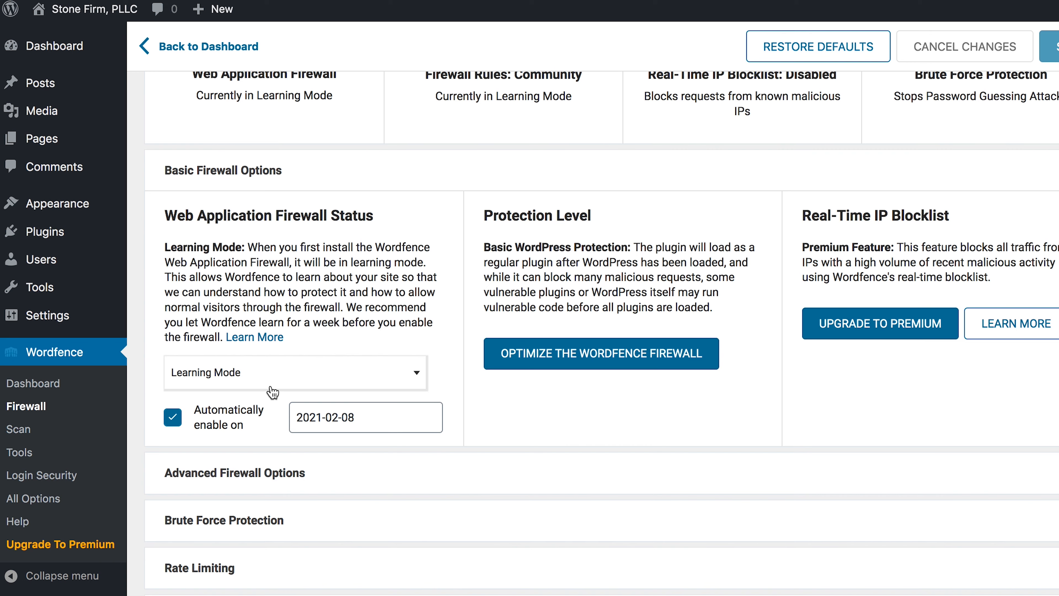
{"action": "scroll", "coordinate": [272, 392], "scroll_direction": "down", "scroll_amount": 2}
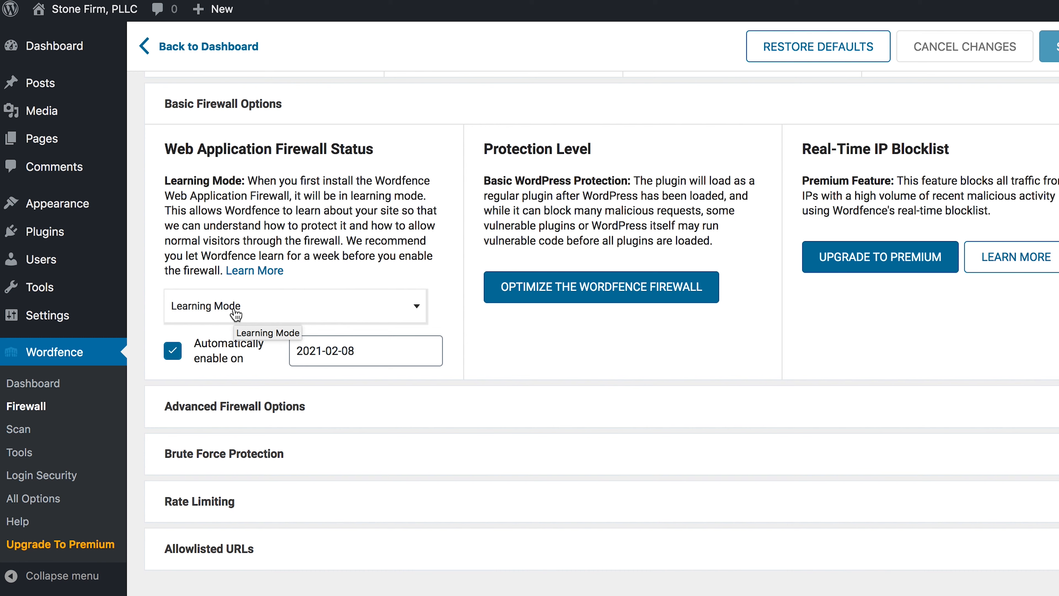
- Add /xmlrpc.php and /wp-login.php to the advanced firewall's immediately-blocked URLs list
{"action": "left_click", "coordinate": [276, 413]}
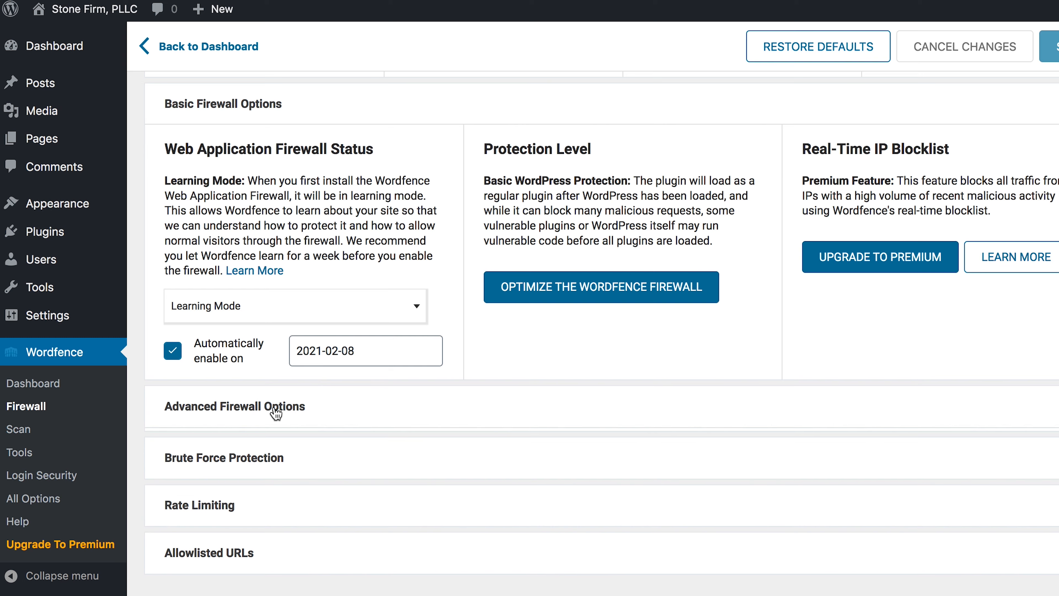
{"action": "scroll", "coordinate": [373, 423], "scroll_direction": "down", "scroll_amount": 5}
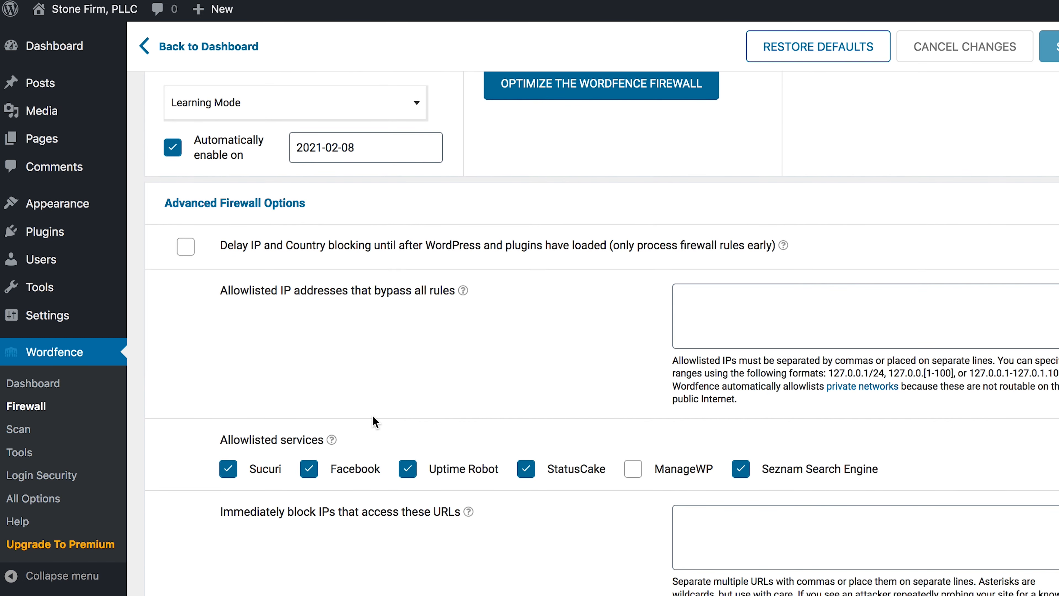
{"action": "scroll", "coordinate": [376, 422], "scroll_direction": "down", "scroll_amount": 4}
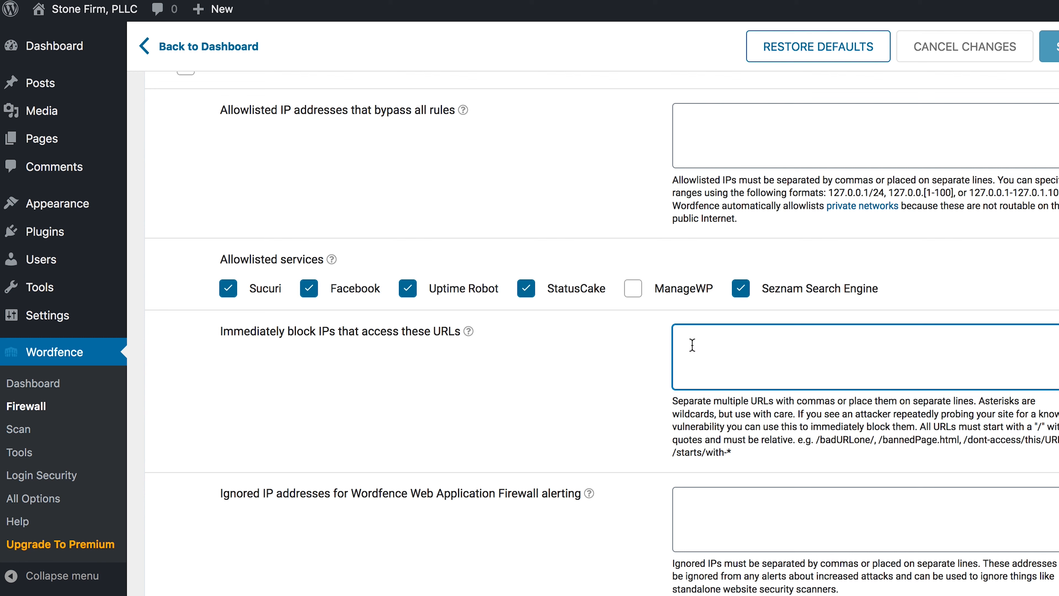
{"action": "type", "text": "/xmlrpc.php /wp-login.php"}
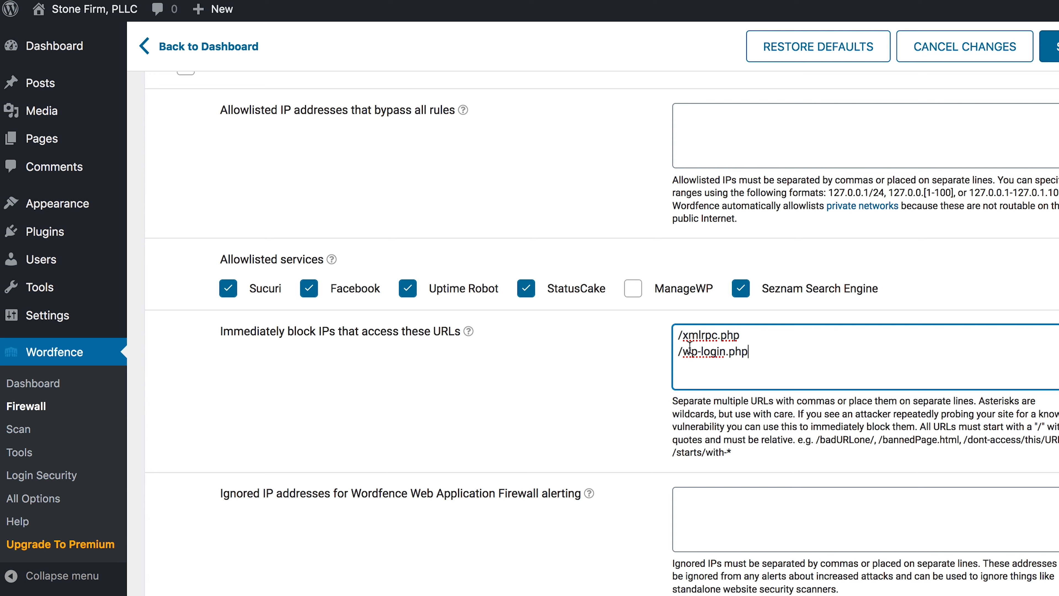
{"action": "left_click_drag", "start_coordinate": [683, 336], "coordinate": [739, 338]}
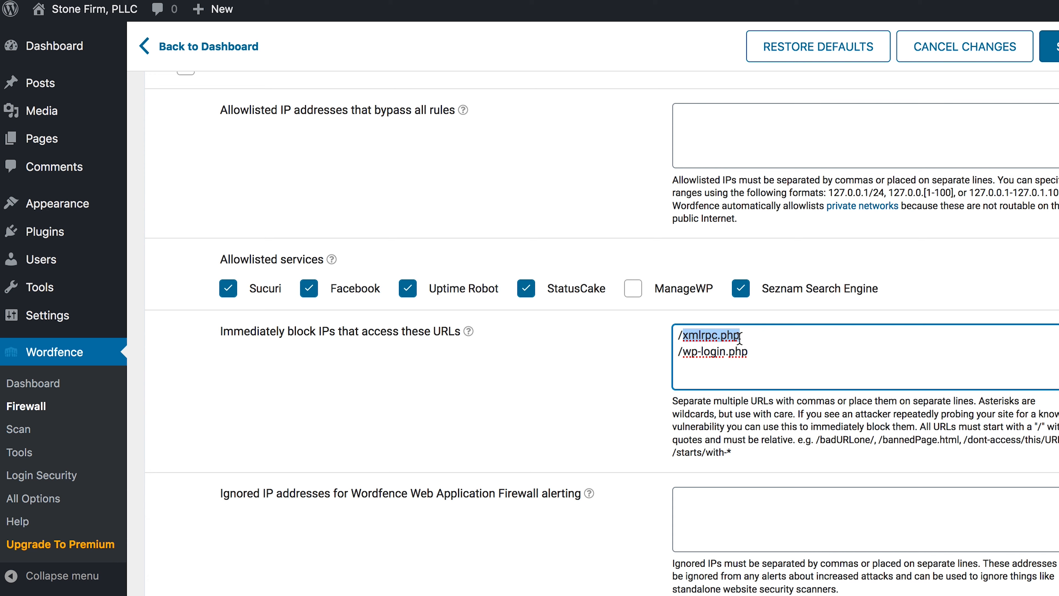
{"action": "left_click", "coordinate": [740, 338]}
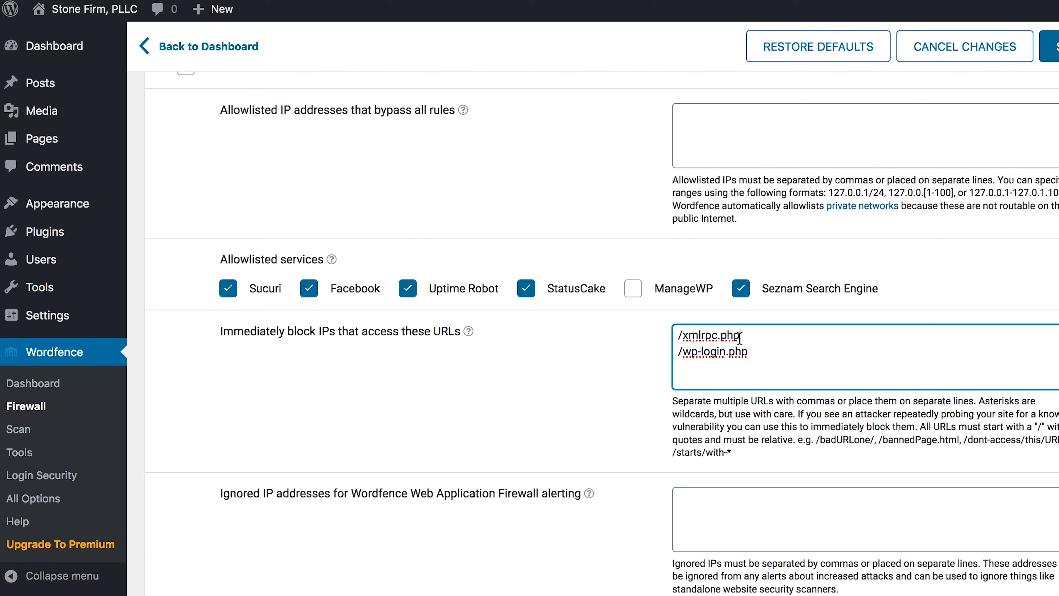
{"action": "left_click_drag", "start_coordinate": [739, 336], "coordinate": [681, 336]}
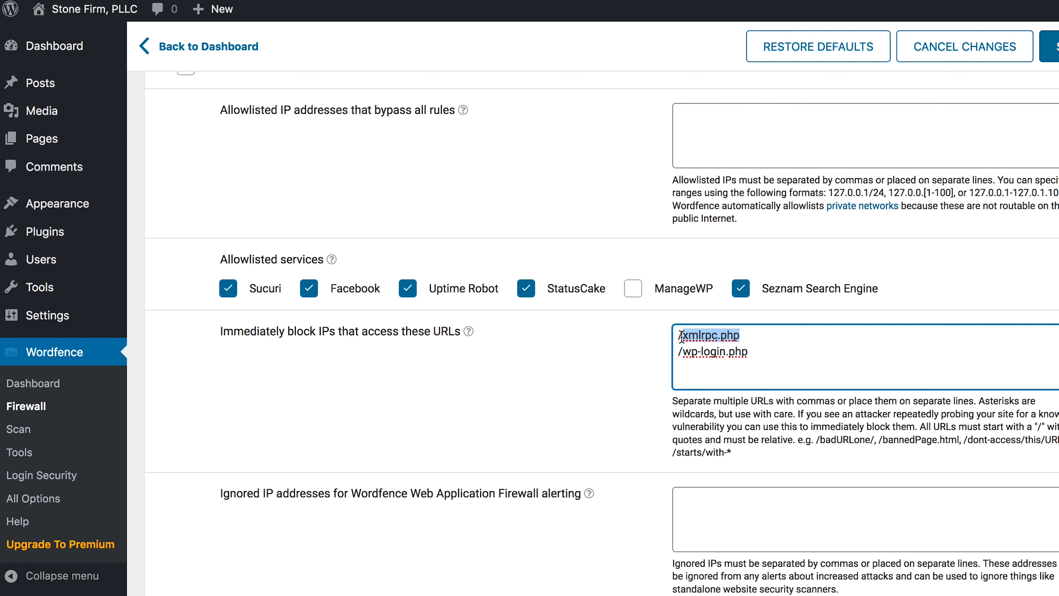
{"action": "left_click", "coordinate": [634, 346]}
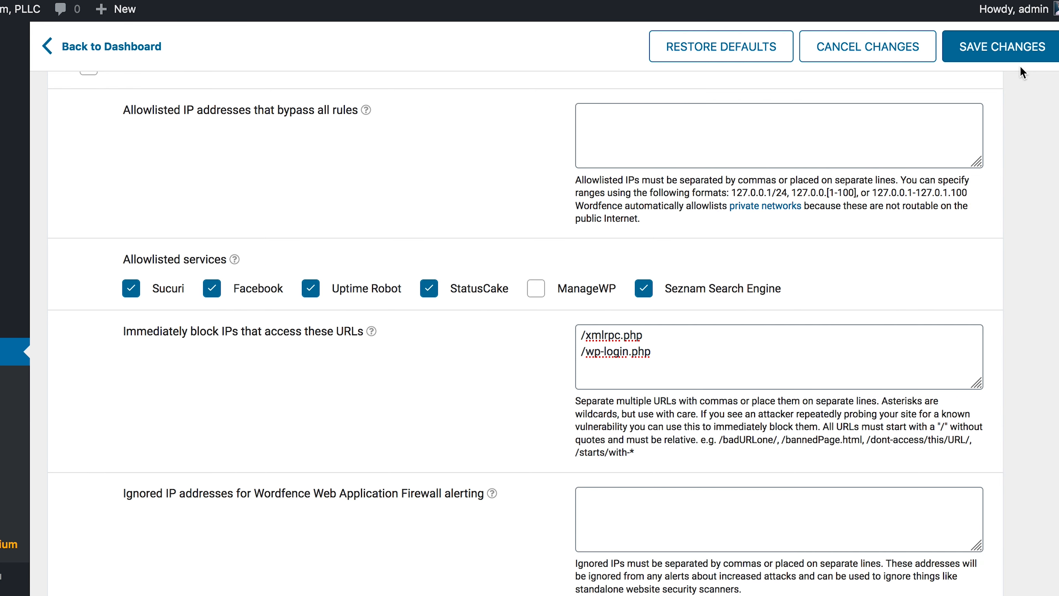
- Save the advanced firewall option changes
{"action": "left_click", "coordinate": [1004, 58]}
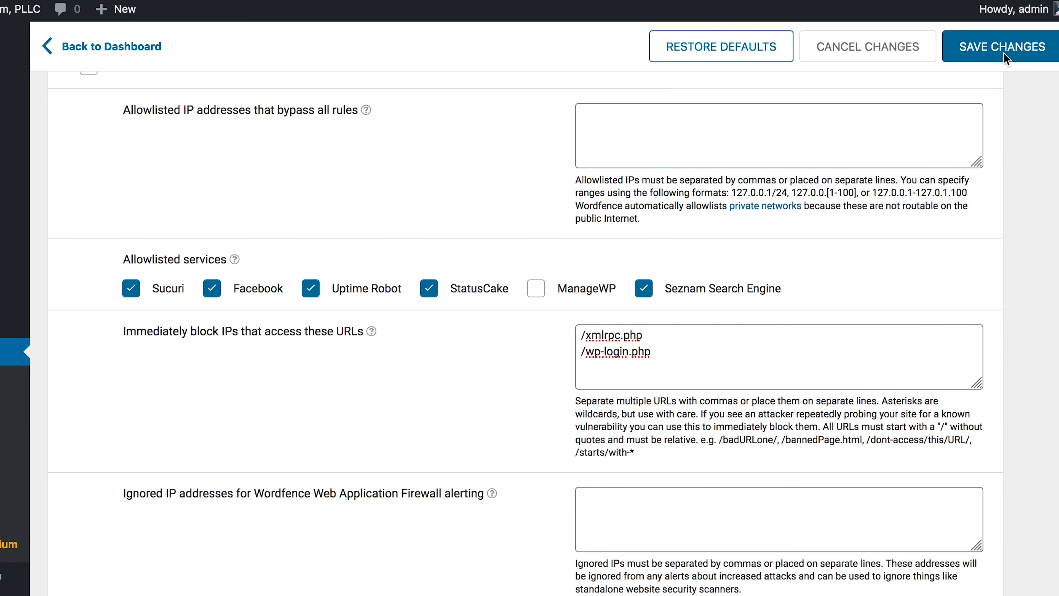
{"action": "scroll", "coordinate": [519, 346], "scroll_direction": "down", "scroll_amount": 4}
{"action": "scroll", "coordinate": [524, 346], "scroll_direction": "down", "scroll_amount": 10}
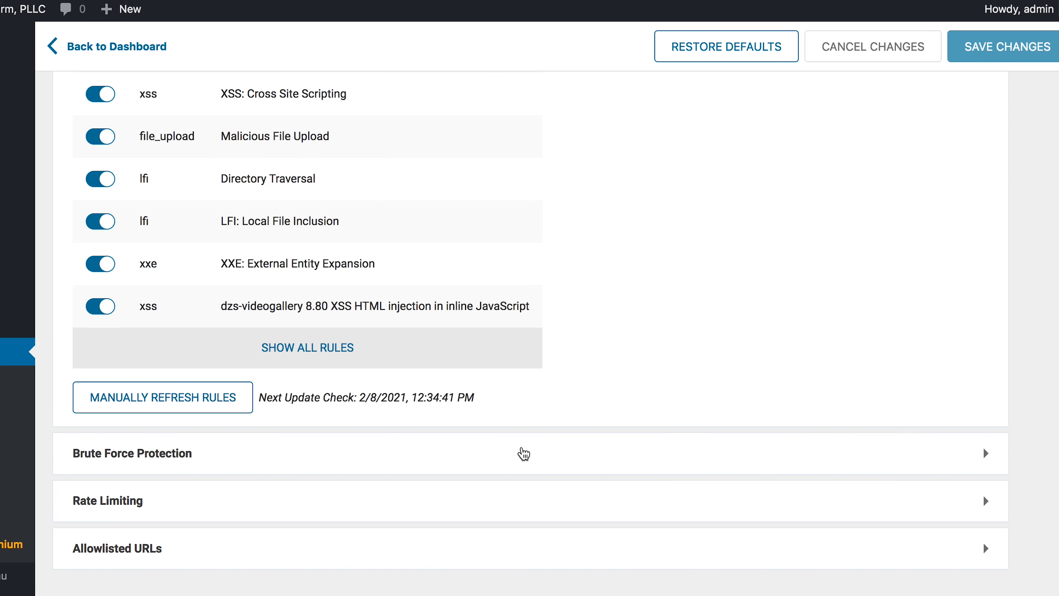
- In Brute Force Protection, set the login failure lockout limit from 20 to 10
{"action": "left_click", "coordinate": [524, 453]}
{"action": "scroll", "coordinate": [524, 454], "scroll_direction": "down", "scroll_amount": 4}
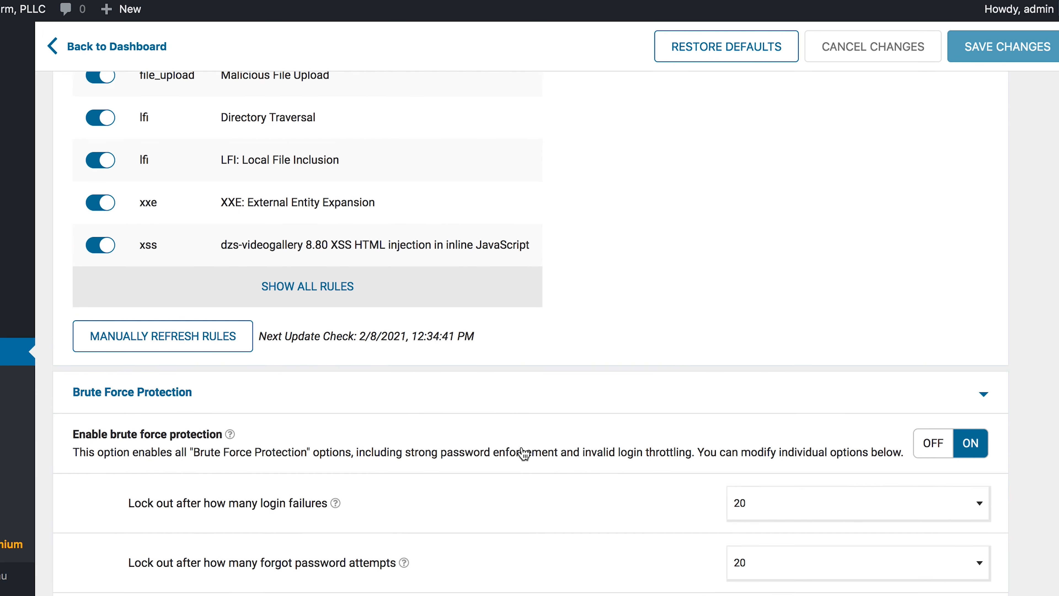
{"action": "scroll", "coordinate": [524, 454], "scroll_direction": "down", "scroll_amount": 2}
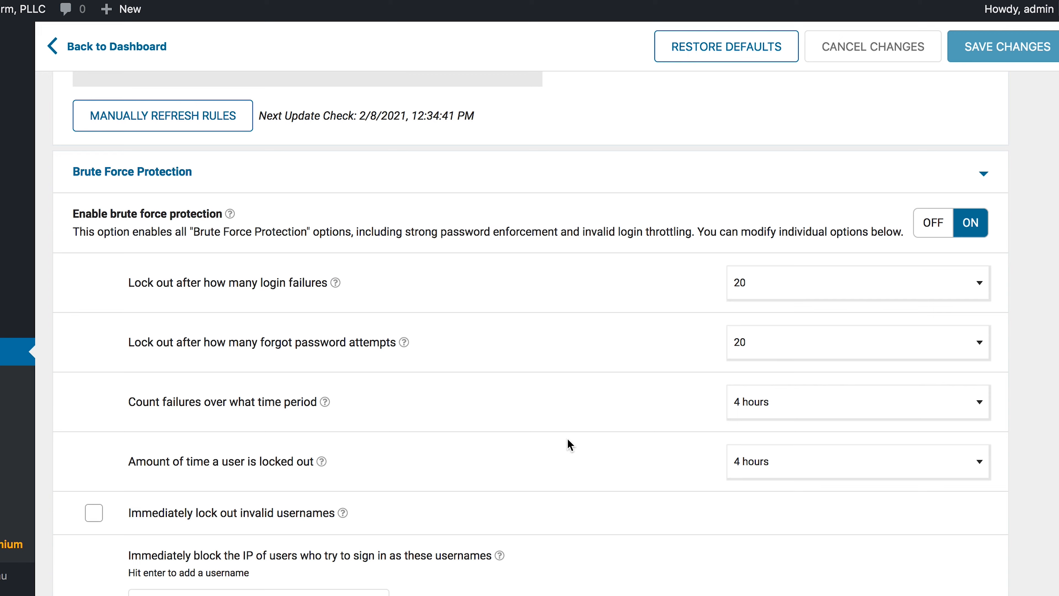
{"action": "scroll", "coordinate": [572, 442], "scroll_direction": "down", "scroll_amount": 1}
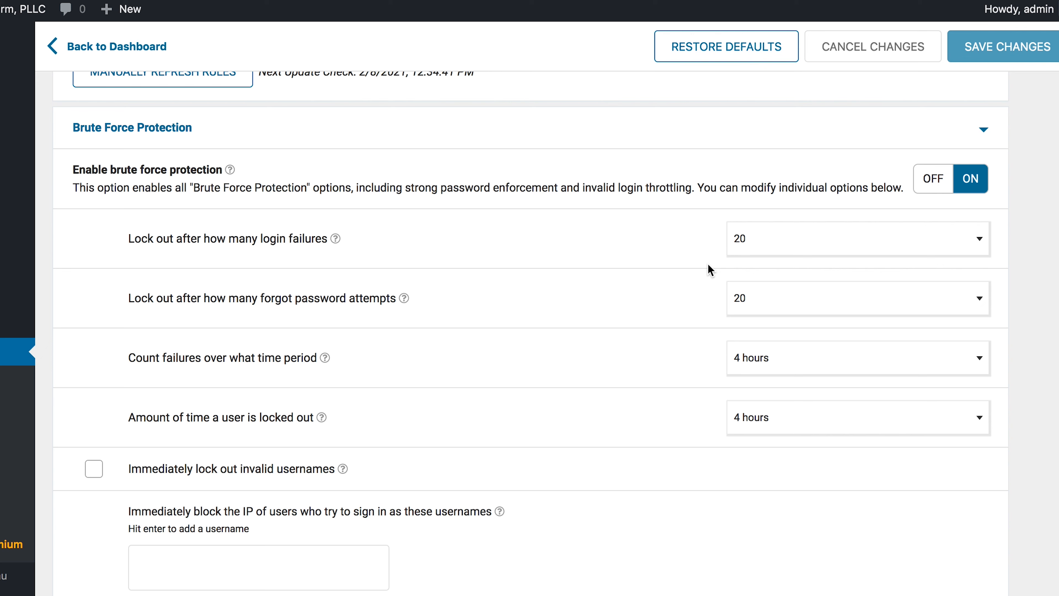
{"action": "left_click", "coordinate": [755, 252]}
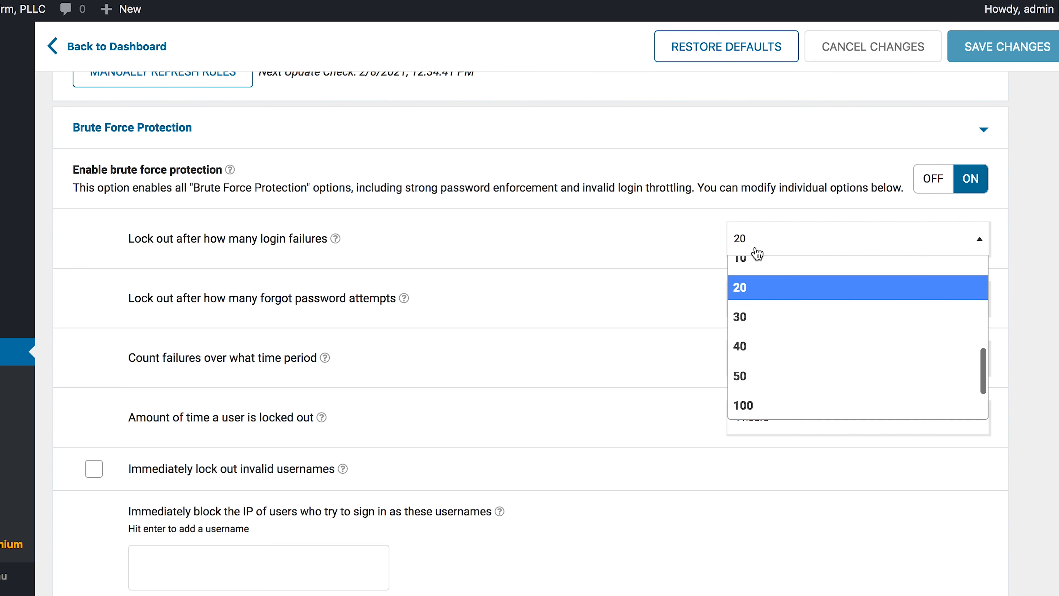
{"action": "scroll", "coordinate": [755, 317], "scroll_direction": "up", "scroll_amount": 3}
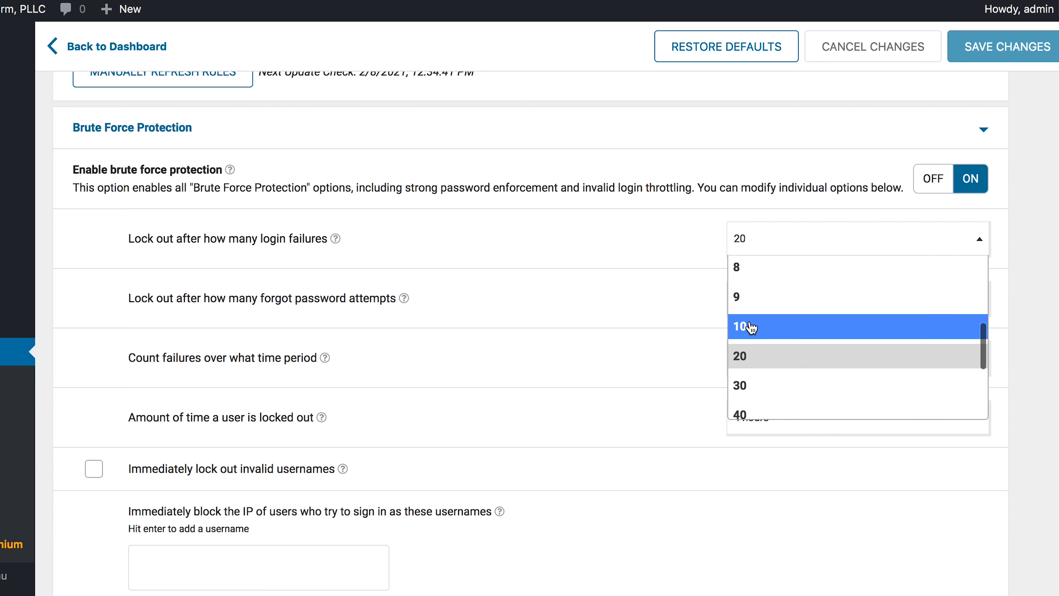
{"action": "left_click", "coordinate": [746, 327]}
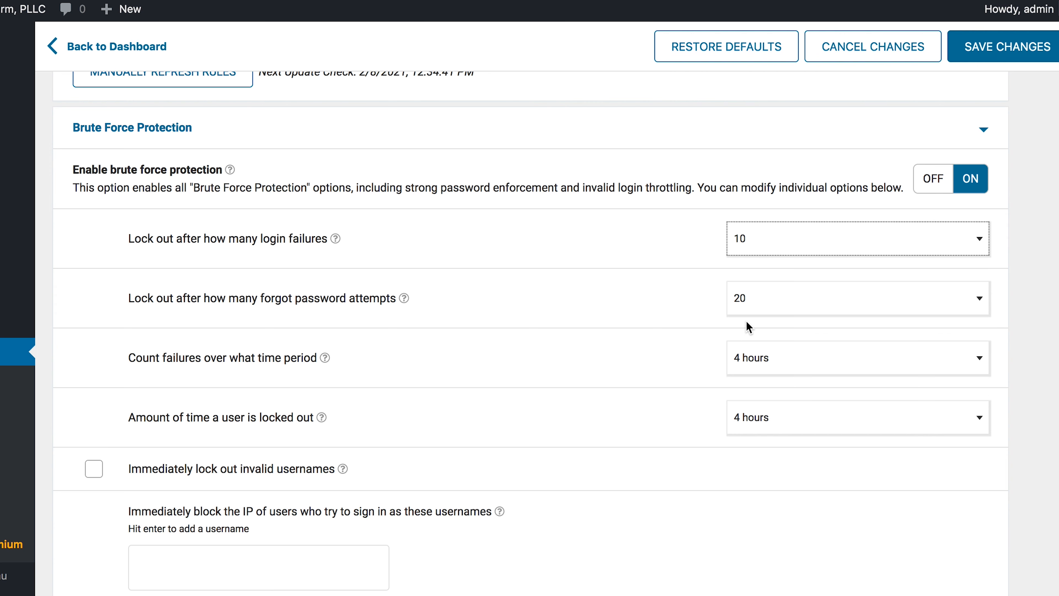
{"action": "left_click", "coordinate": [676, 247]}
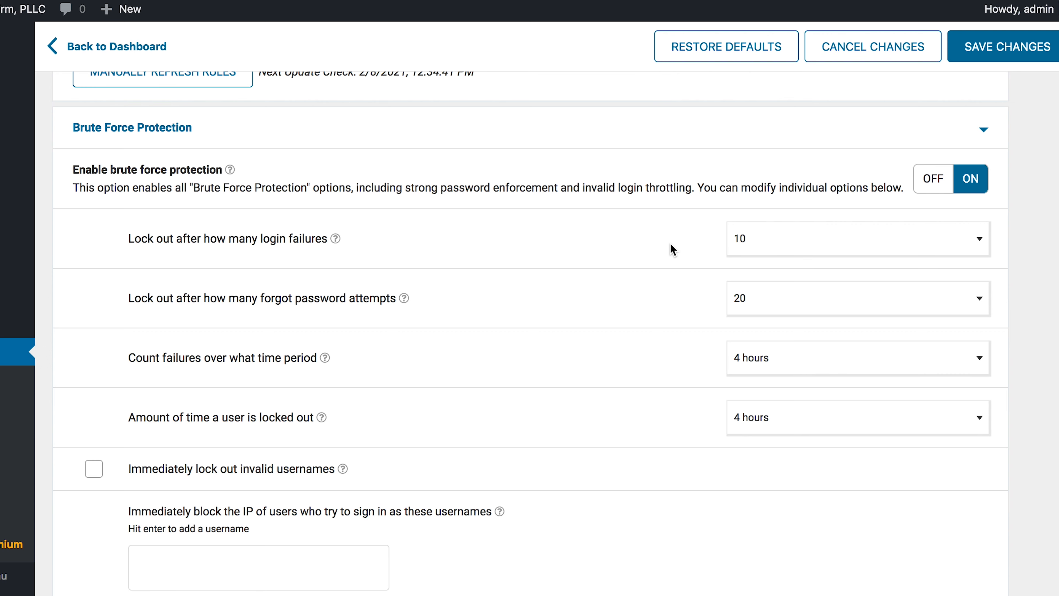
- Set the forgot-password lockout to 10 attempts and the lockout duration to 6 hours
{"action": "left_click", "coordinate": [767, 306]}
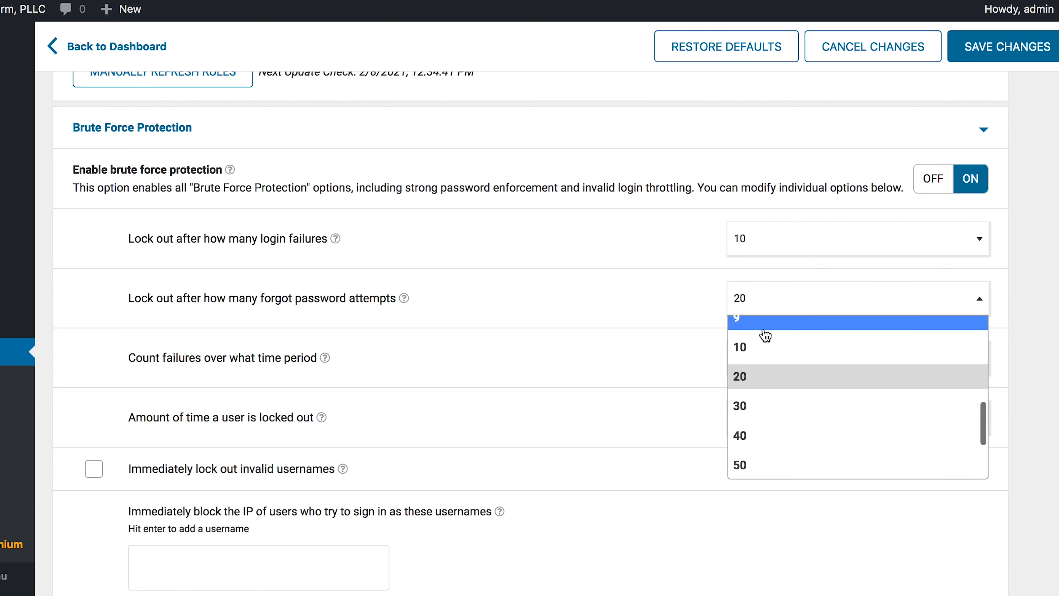
{"action": "left_click", "coordinate": [754, 346]}
{"action": "left_click", "coordinate": [641, 401]}
{"action": "scroll", "coordinate": [640, 401], "scroll_direction": "down", "scroll_amount": 2}
{"action": "left_click", "coordinate": [767, 334]}
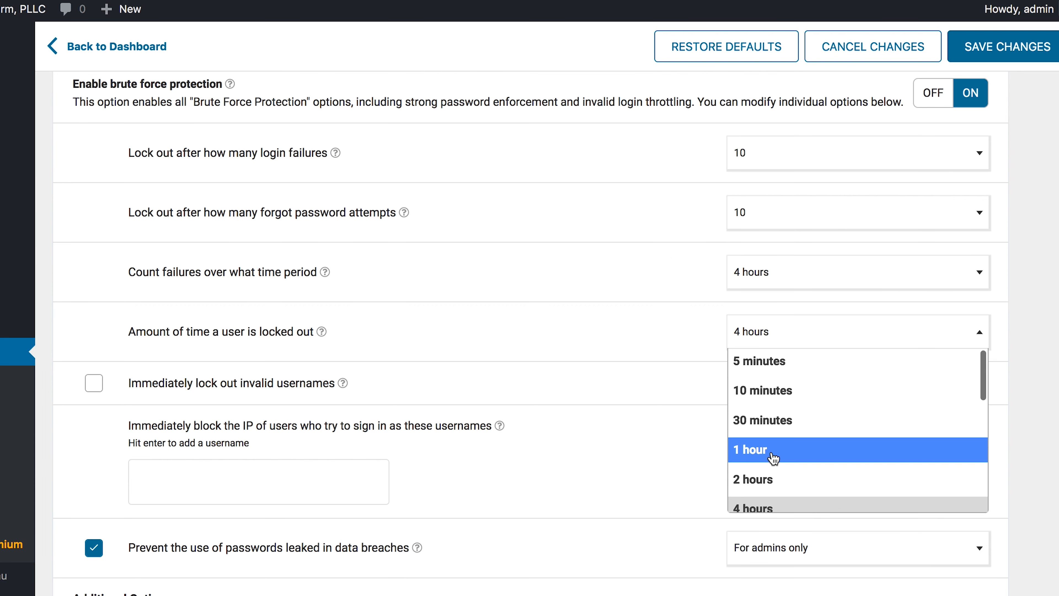
{"action": "scroll", "coordinate": [771, 455], "scroll_direction": "down", "scroll_amount": 2}
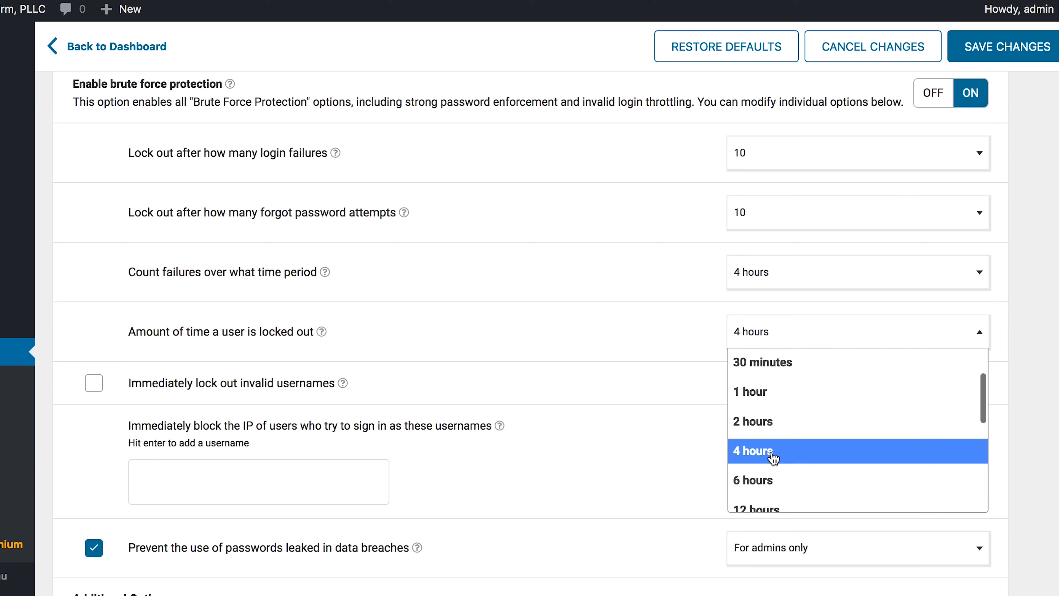
{"action": "left_click", "coordinate": [772, 458]}
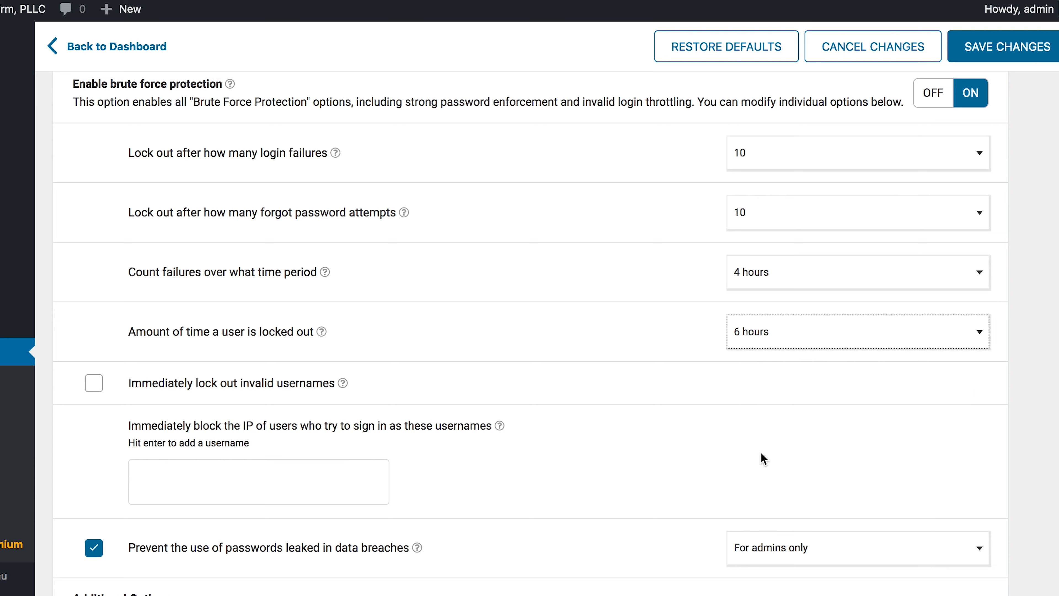
{"action": "left_click", "coordinate": [644, 368]}
{"action": "scroll", "coordinate": [648, 414], "scroll_direction": "down", "scroll_amount": 2}
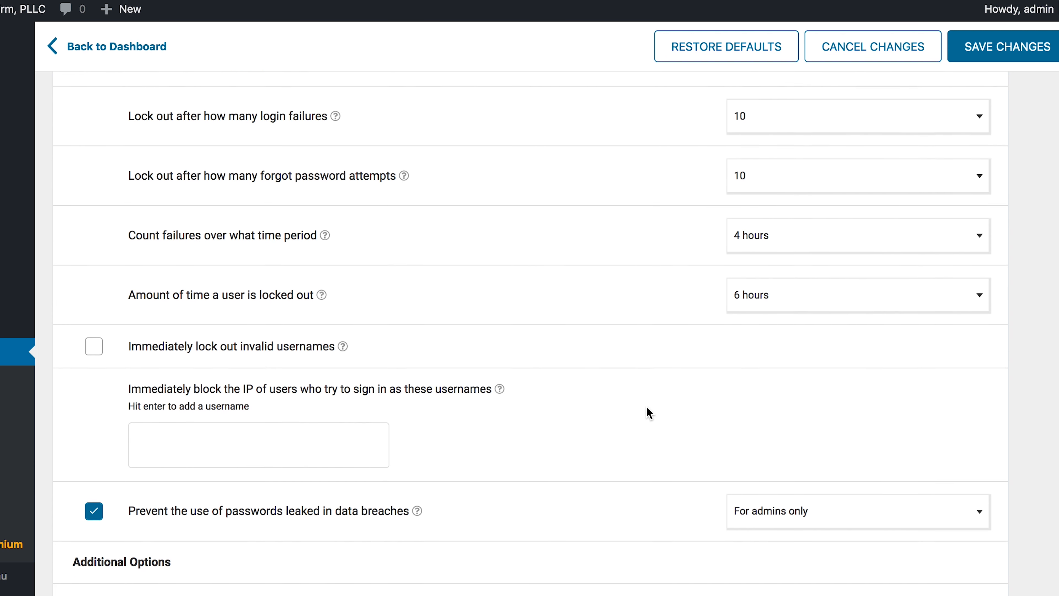
{"action": "scroll", "coordinate": [649, 413], "scroll_direction": "down", "scroll_amount": 1}
{"action": "left_click", "coordinate": [255, 358]}
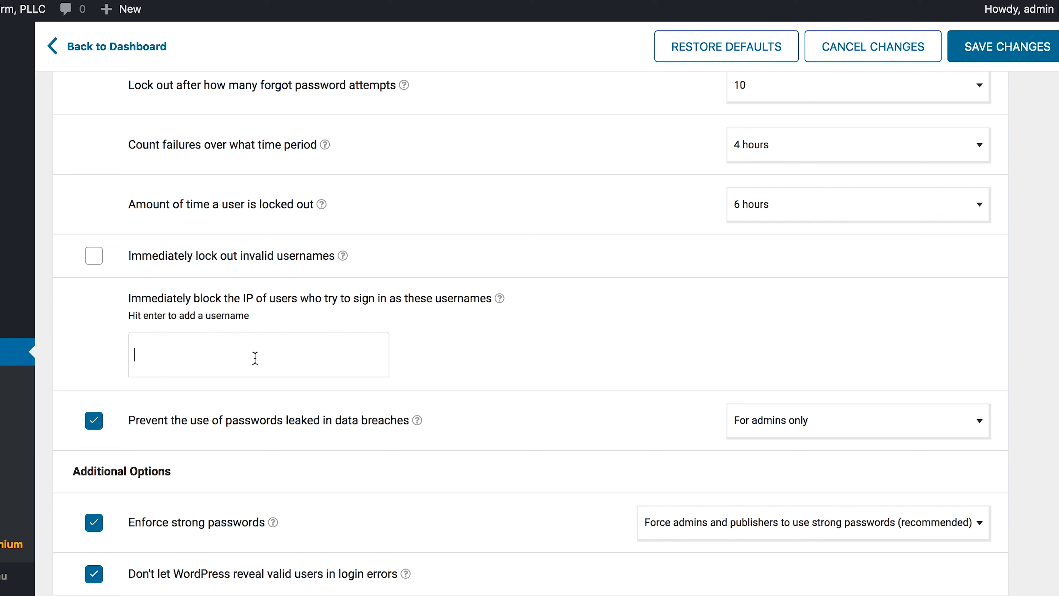
- Block IPs signing in as admin, user, admin1 or texasclassactionlawyer, and save the settings
{"action": "type", "text": "admin"}
{"action": "key", "text": "Return"}
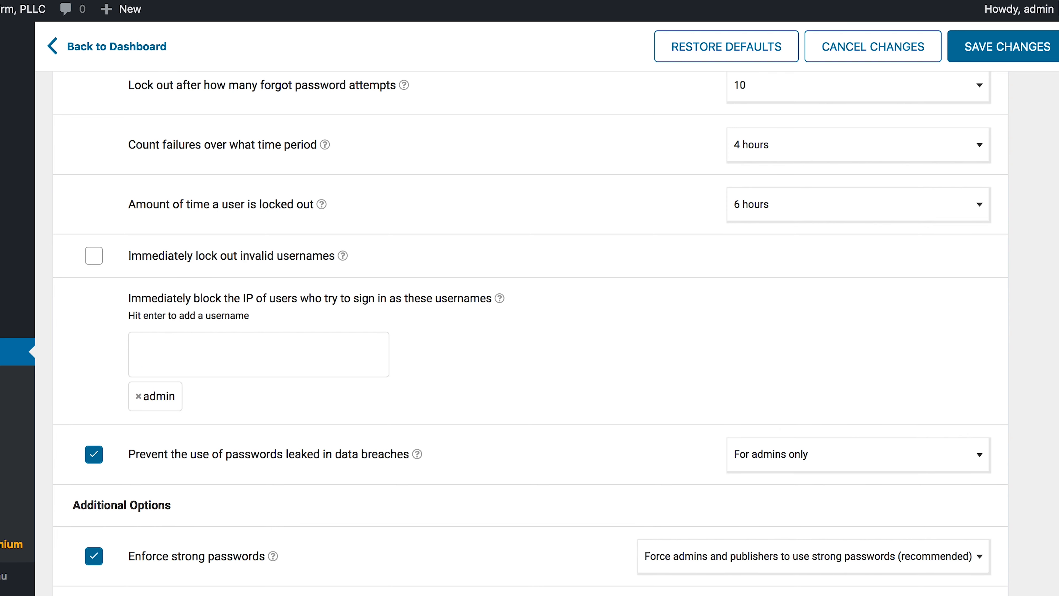
{"action": "type", "text": "user"}
{"action": "key", "text": "Return"}
{"action": "type", "text": "admin1"}
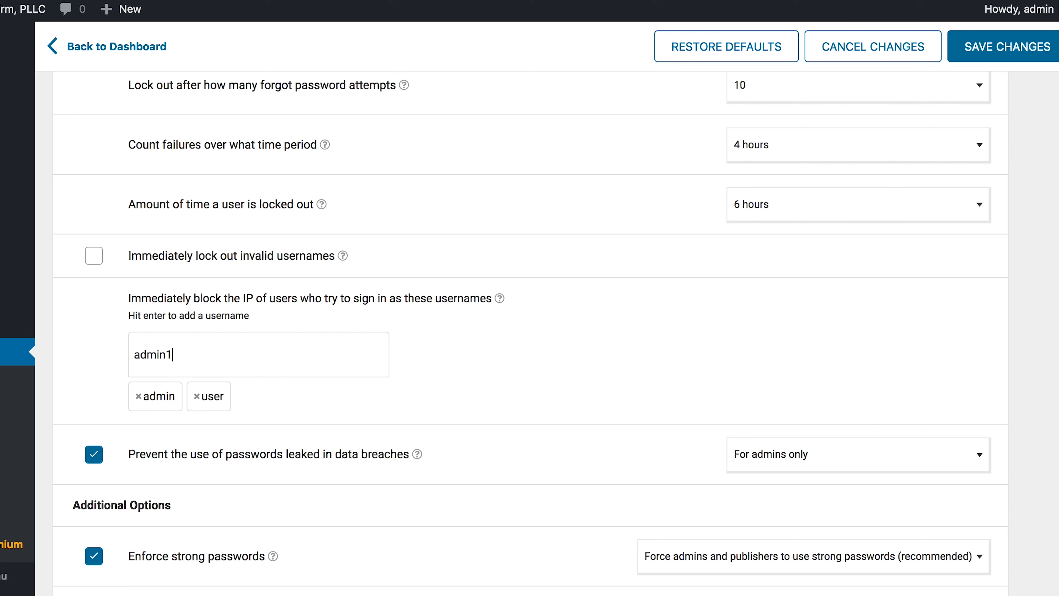
{"action": "key", "text": "Return"}
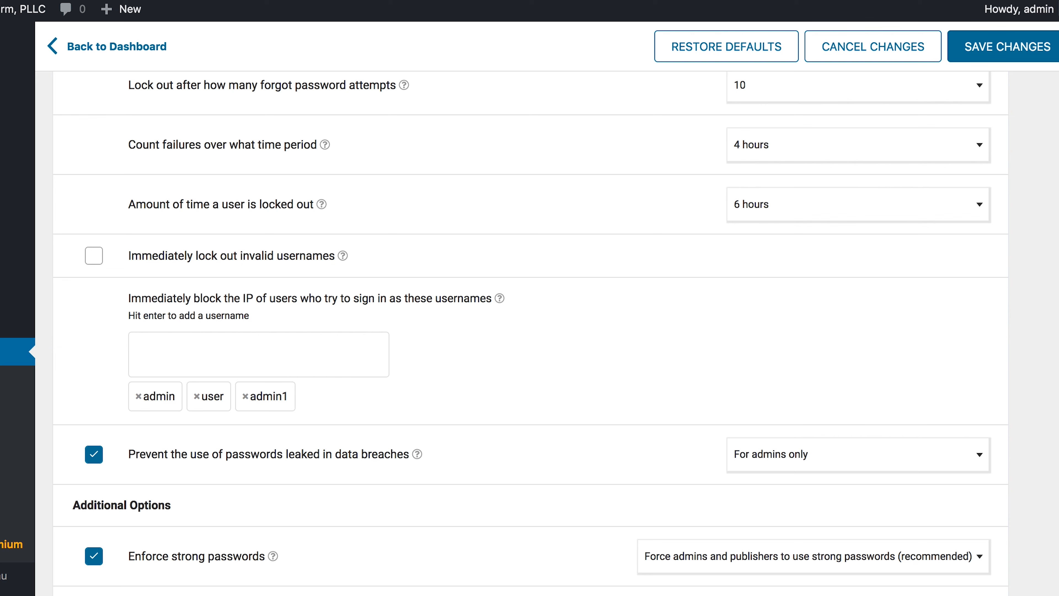
{"action": "type", "text": "texasclassaction"}
{"action": "type", "text": "lawyer"}
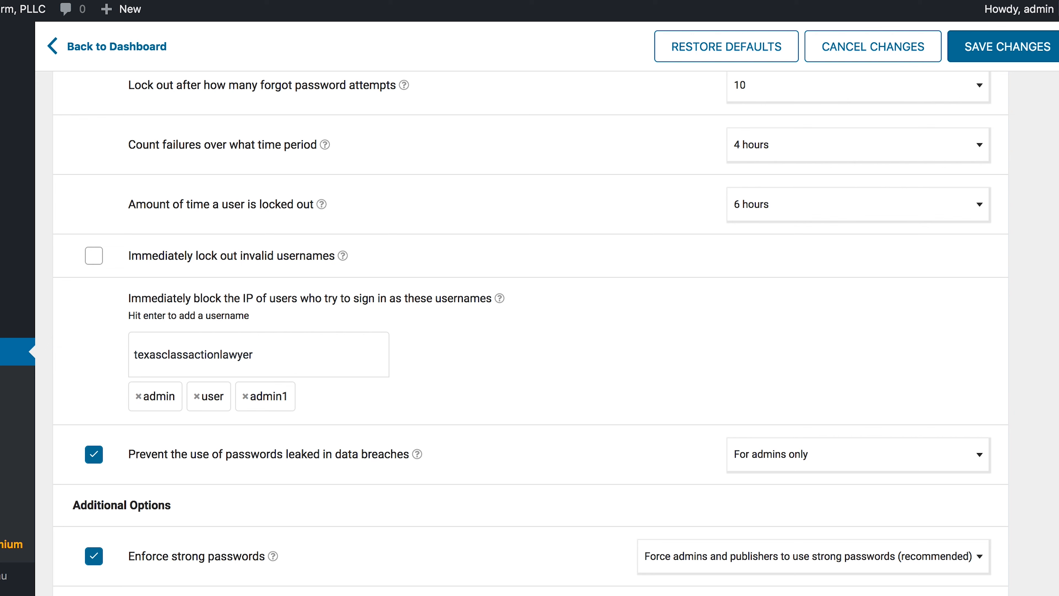
{"action": "key", "text": "Return"}
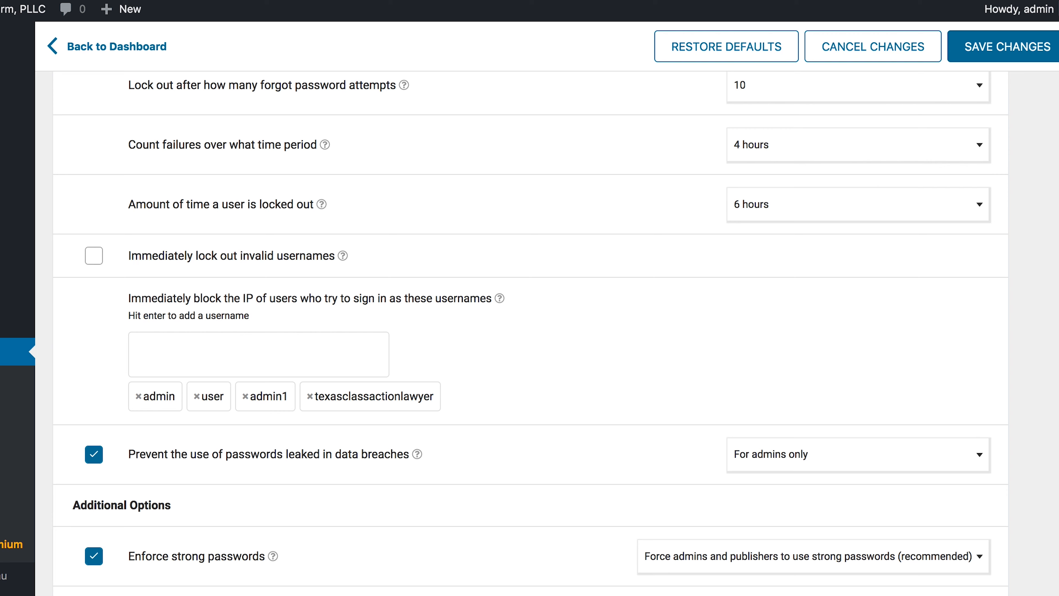
{"action": "left_click", "coordinate": [993, 51]}
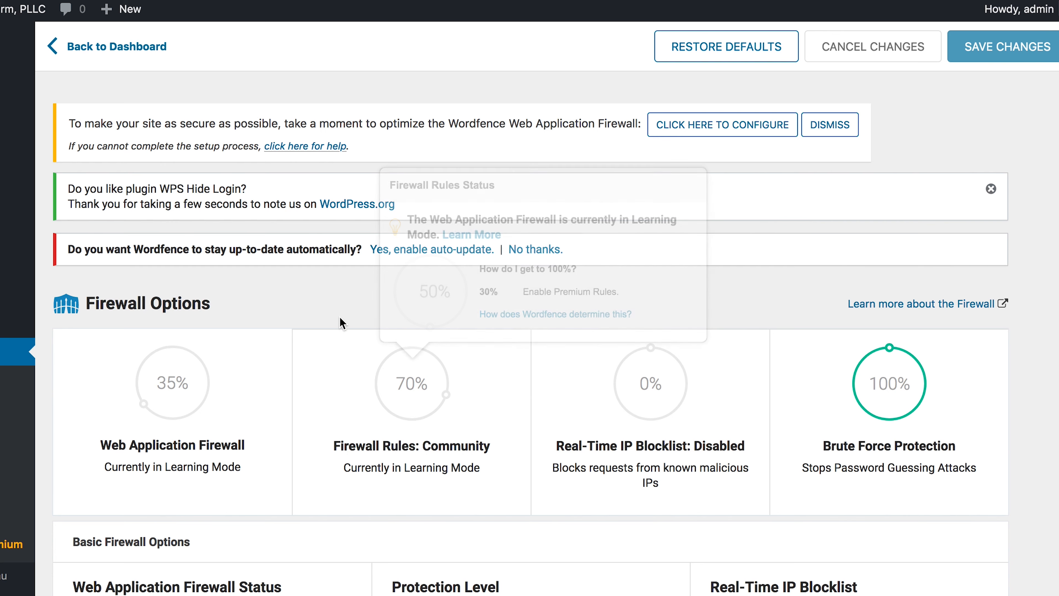
- Set all five rate limits (anyone, crawler and human views and 404s) to 240 per minute
{"action": "scroll", "coordinate": [342, 255], "scroll_direction": "down", "scroll_amount": 15}
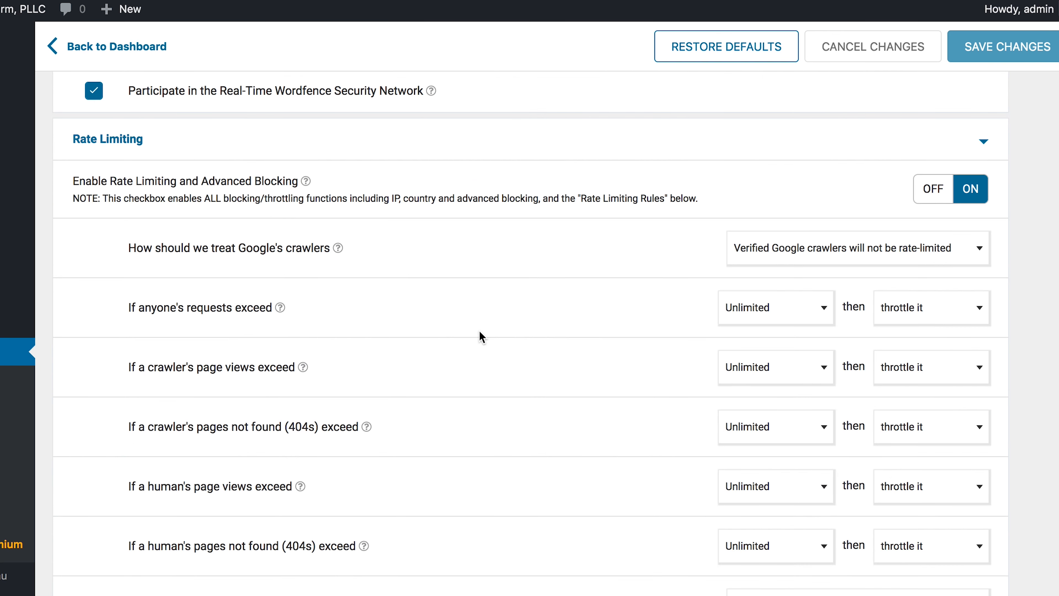
{"action": "scroll", "coordinate": [483, 337], "scroll_direction": "down", "scroll_amount": 1}
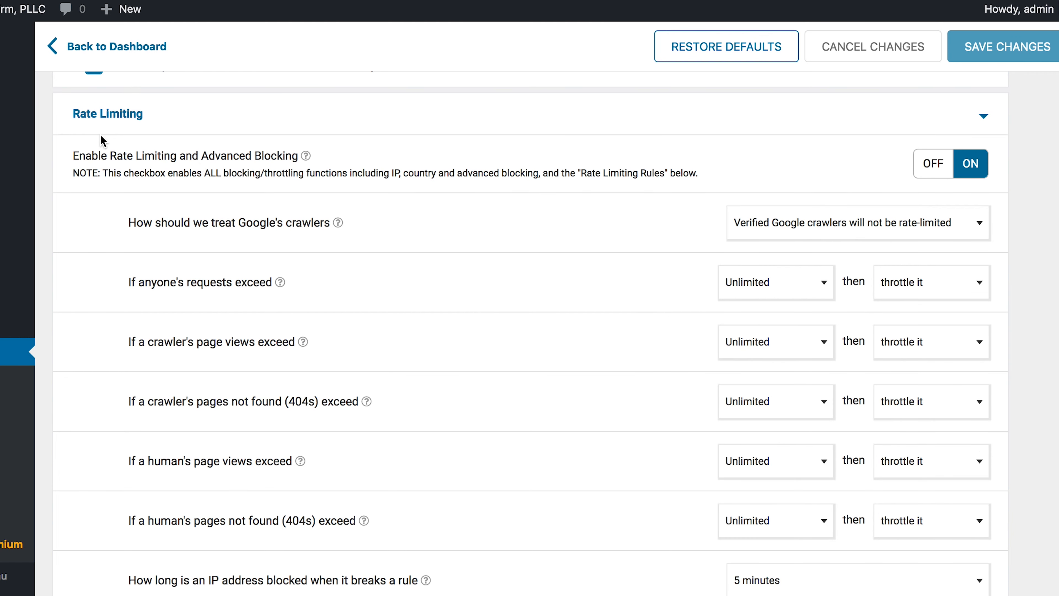
{"action": "left_click", "coordinate": [769, 290]}
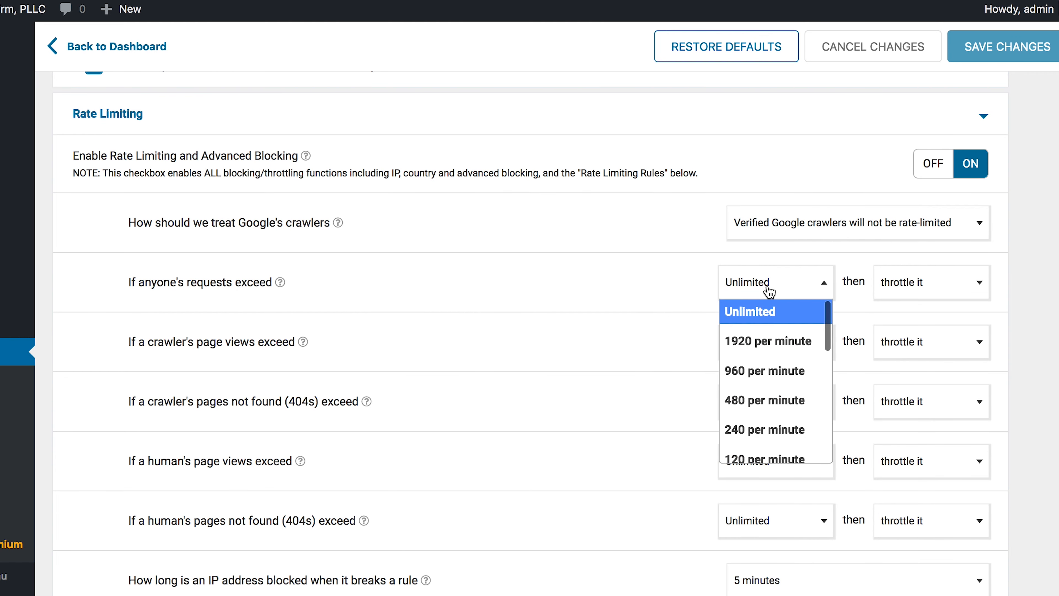
{"action": "left_click", "coordinate": [752, 433]}
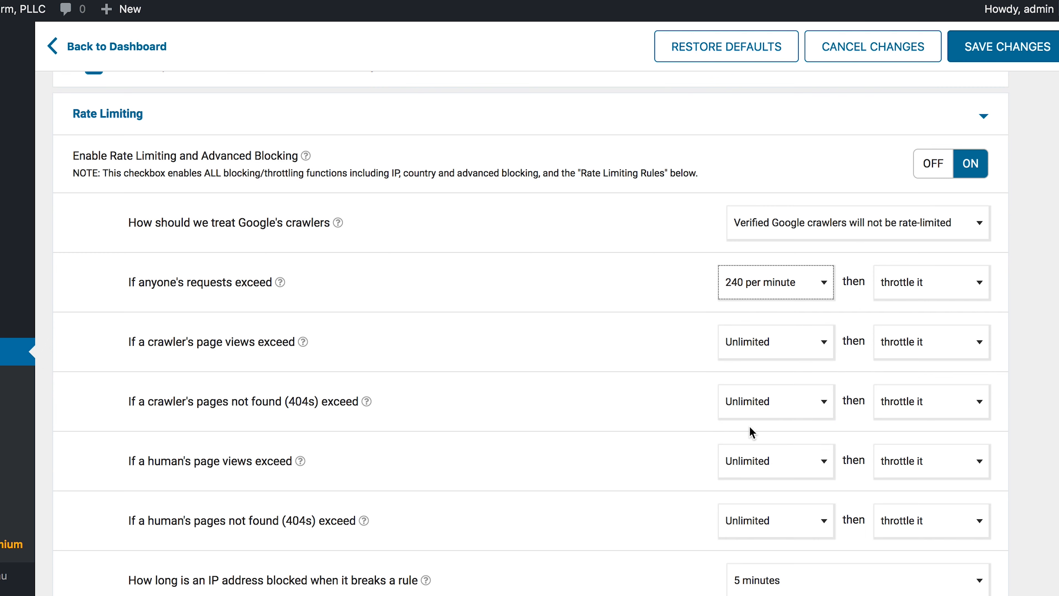
{"action": "left_click", "coordinate": [763, 345]}
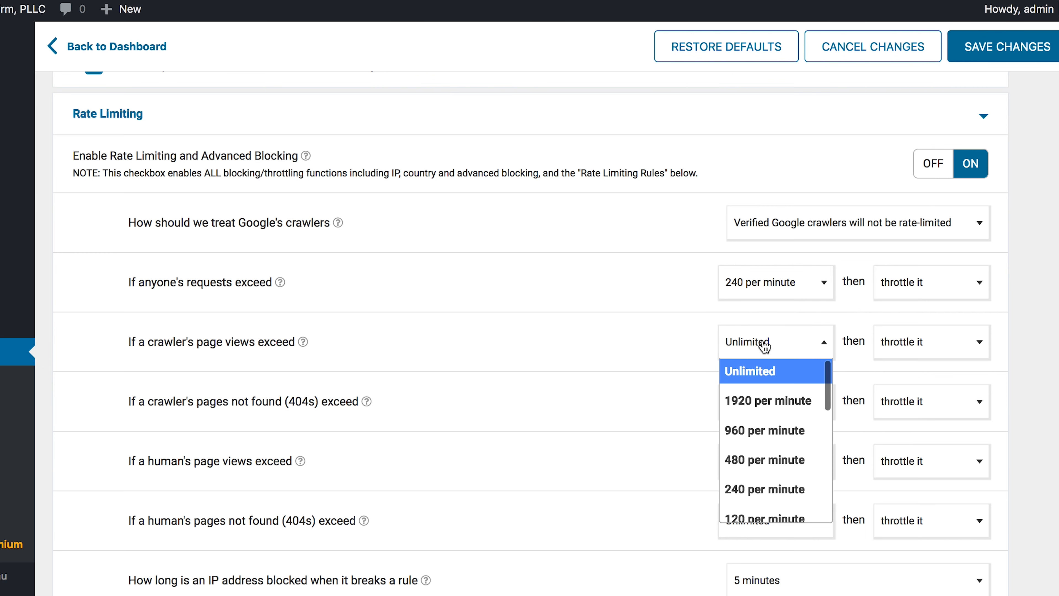
{"action": "left_click", "coordinate": [750, 489]}
{"action": "left_click", "coordinate": [776, 411]}
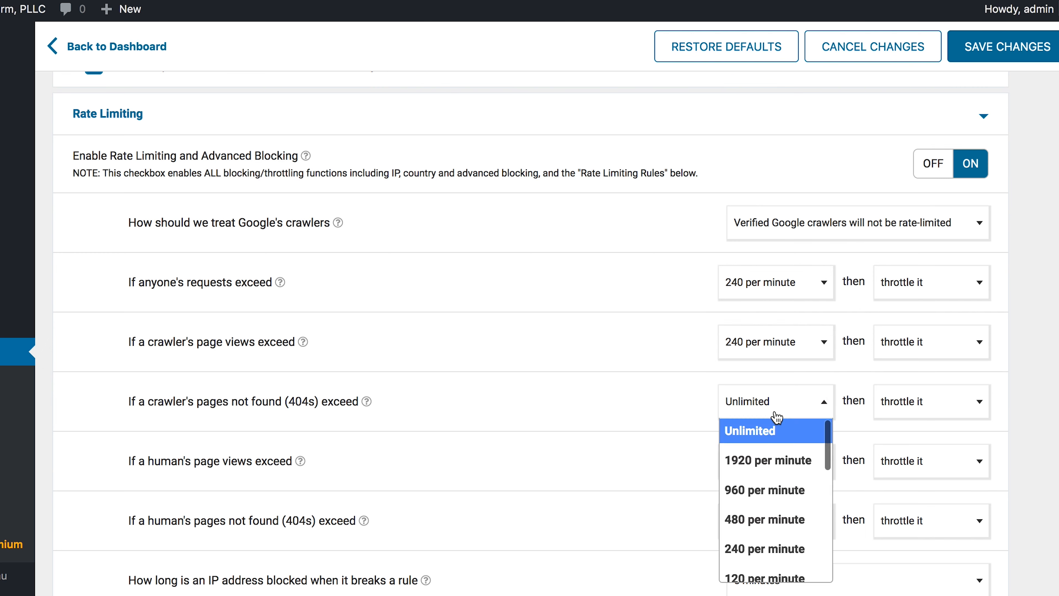
{"action": "left_click", "coordinate": [755, 547]}
{"action": "left_click", "coordinate": [762, 461]}
{"action": "left_click", "coordinate": [758, 413]}
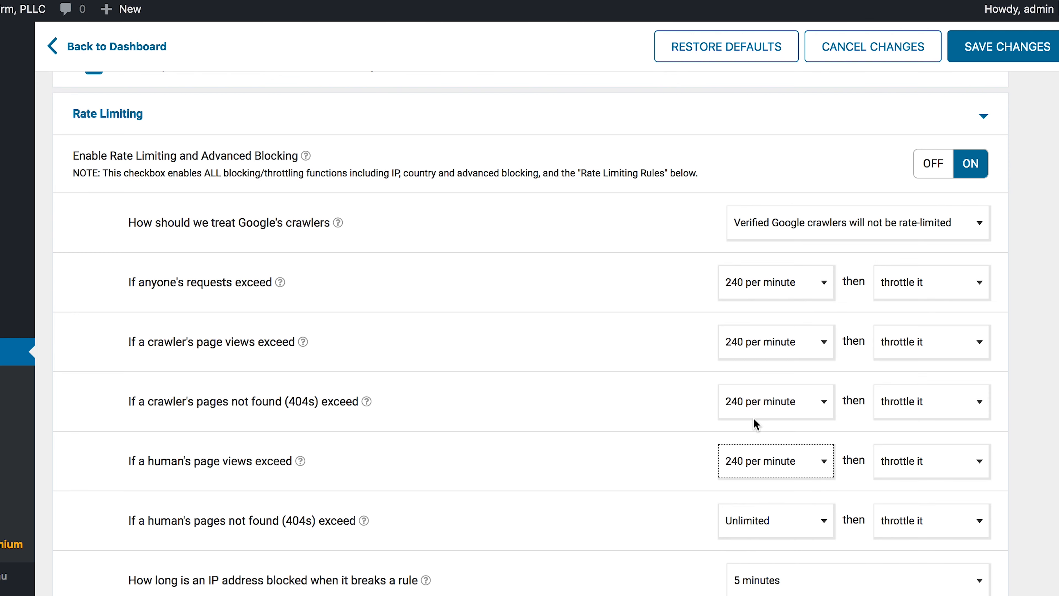
{"action": "left_click", "coordinate": [741, 516]}
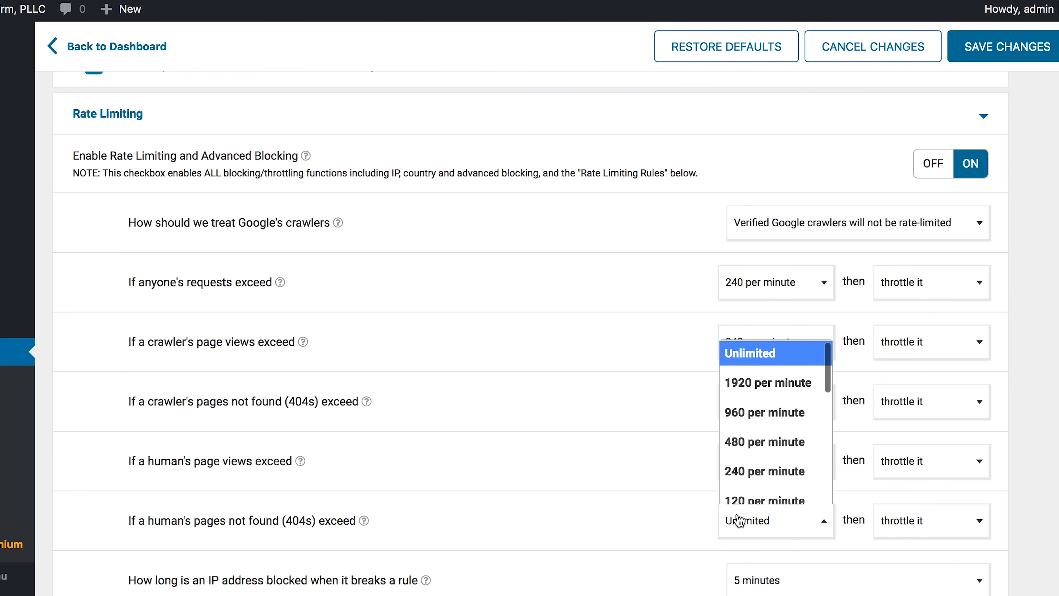
{"action": "left_click", "coordinate": [747, 477]}
- Block rule-breaking IP addresses for 6 hours and save the rate limiting settings
{"action": "scroll", "coordinate": [685, 492], "scroll_direction": "down", "scroll_amount": 3}
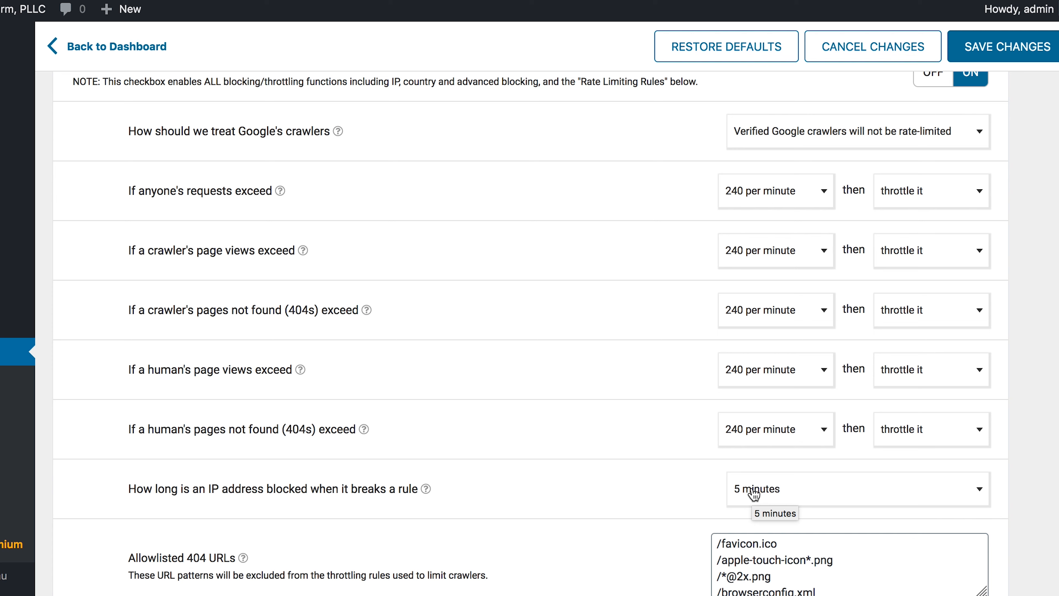
{"action": "left_click", "coordinate": [754, 494]}
{"action": "scroll", "coordinate": [757, 463], "scroll_direction": "down", "scroll_amount": 1}
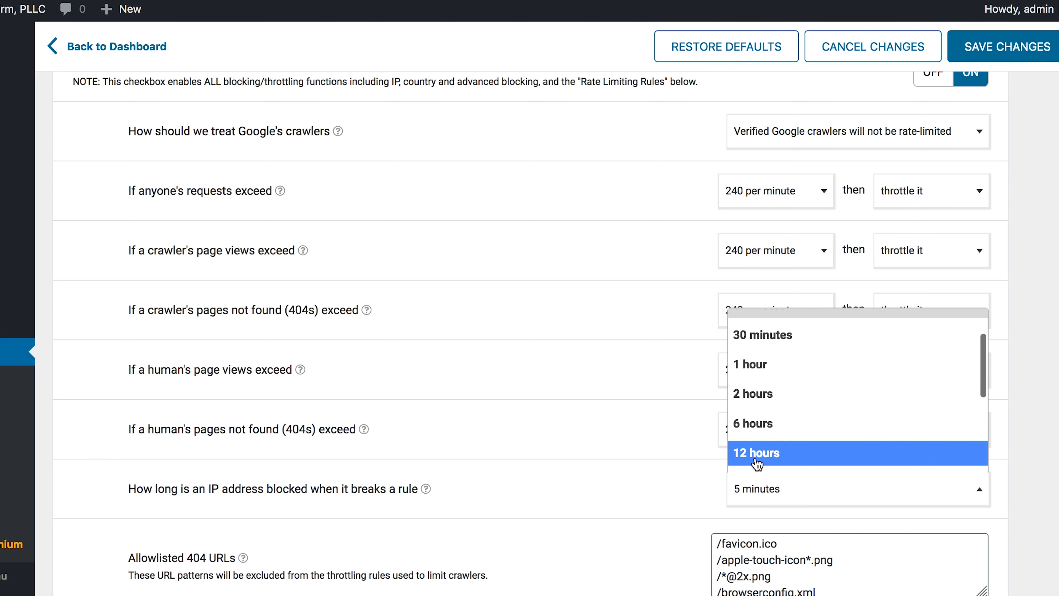
{"action": "left_click", "coordinate": [757, 423]}
{"action": "left_click", "coordinate": [664, 489]}
{"action": "scroll", "coordinate": [662, 489], "scroll_direction": "down", "scroll_amount": 1}
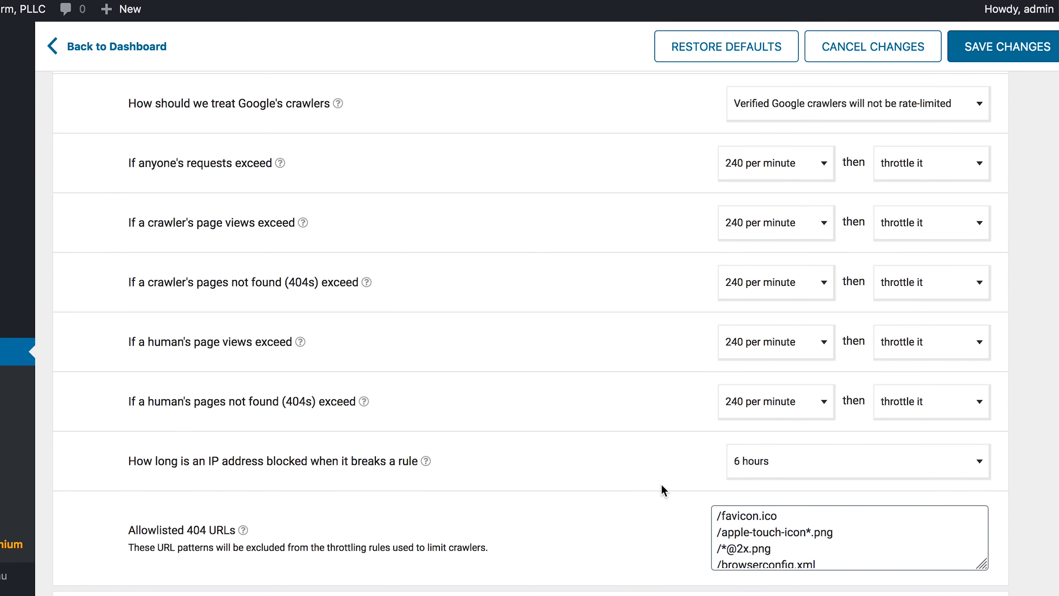
{"action": "left_click", "coordinate": [995, 58]}
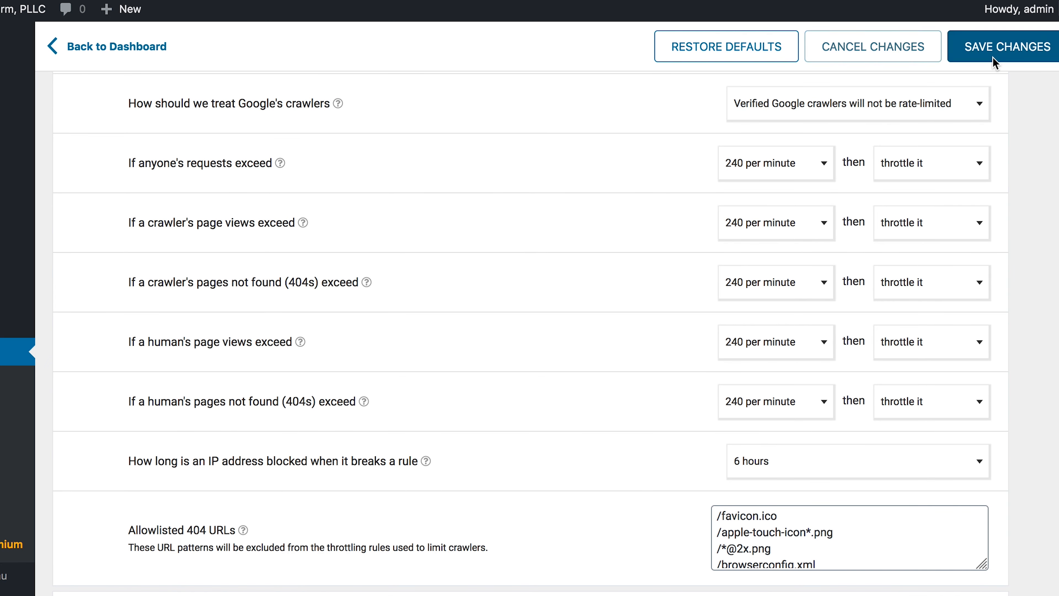
{"action": "scroll", "coordinate": [583, 334], "scroll_direction": "down", "scroll_amount": 2}
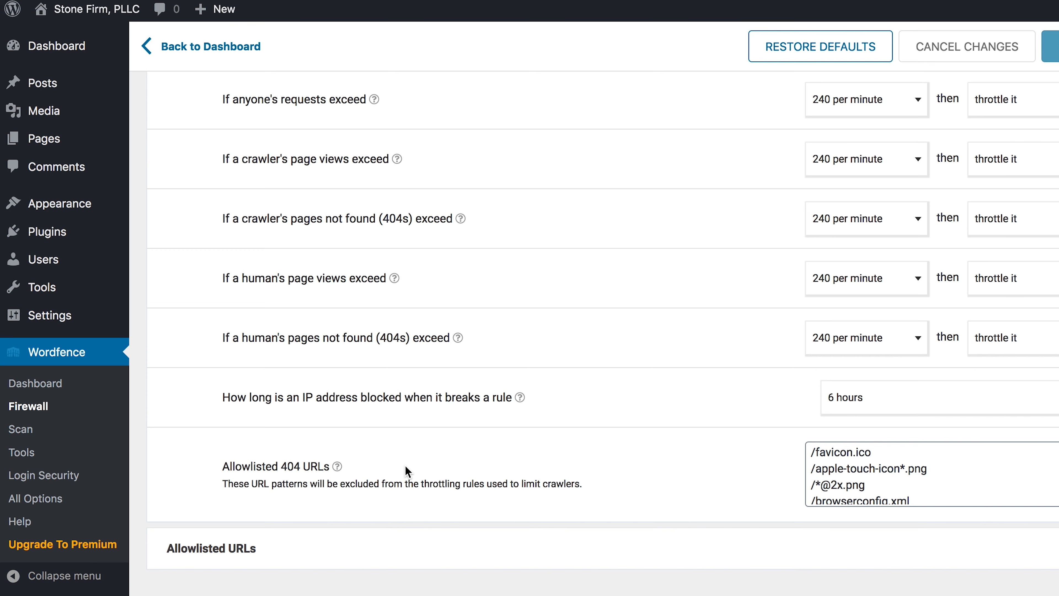
- Go to the Wordfence Scan page and scroll to the quick scan showing 0 results
{"action": "left_click", "coordinate": [19, 434]}
{"action": "scroll", "coordinate": [518, 428], "scroll_direction": "down", "scroll_amount": 8}
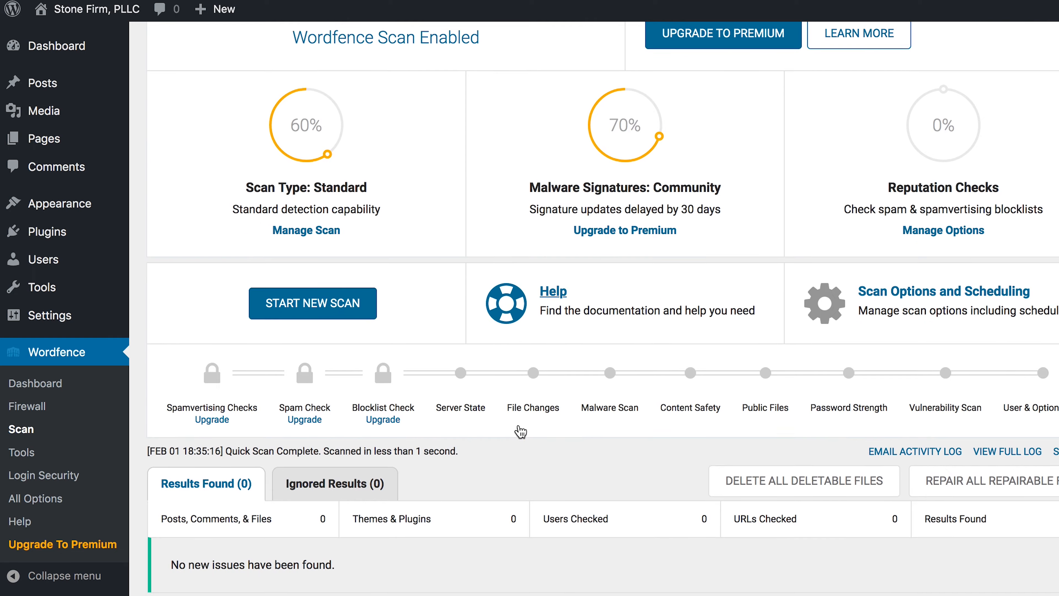
{"action": "scroll", "coordinate": [520, 430], "scroll_direction": "down", "scroll_amount": 4}
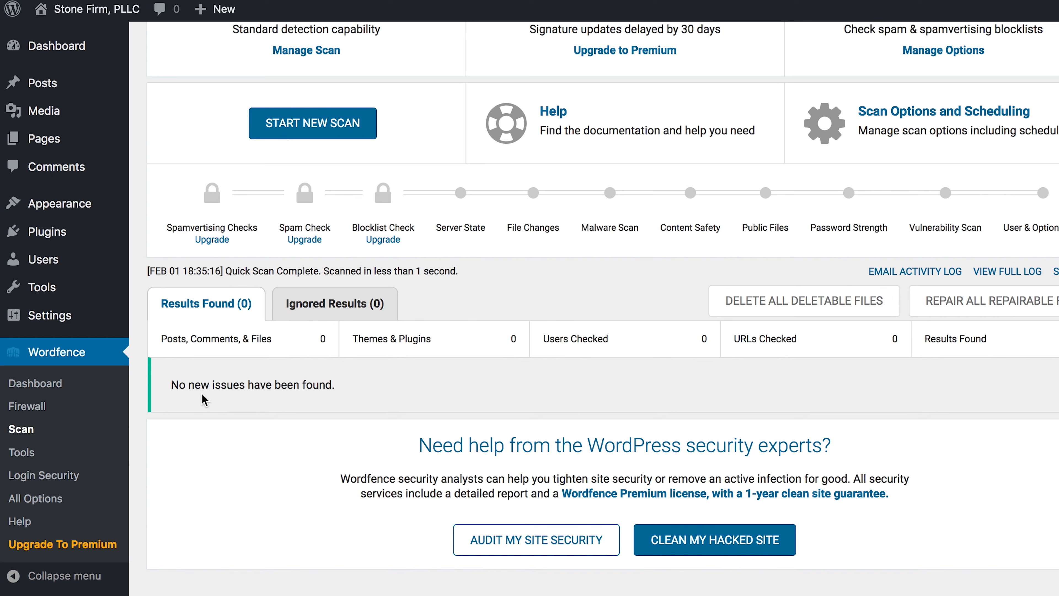
- Open Wordfence Live Traffic, dismiss its intro popup, and expand the Pasig, Philippines admin-ajax request
{"action": "left_click", "coordinate": [18, 454]}
{"action": "left_click", "coordinate": [892, 271]}
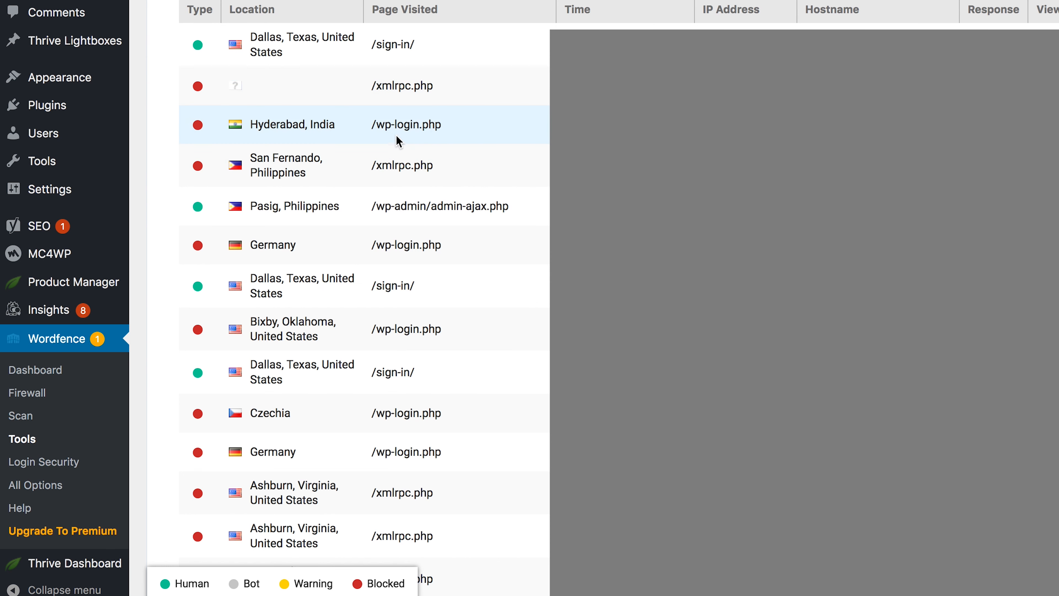
{"action": "left_click", "coordinate": [316, 205]}
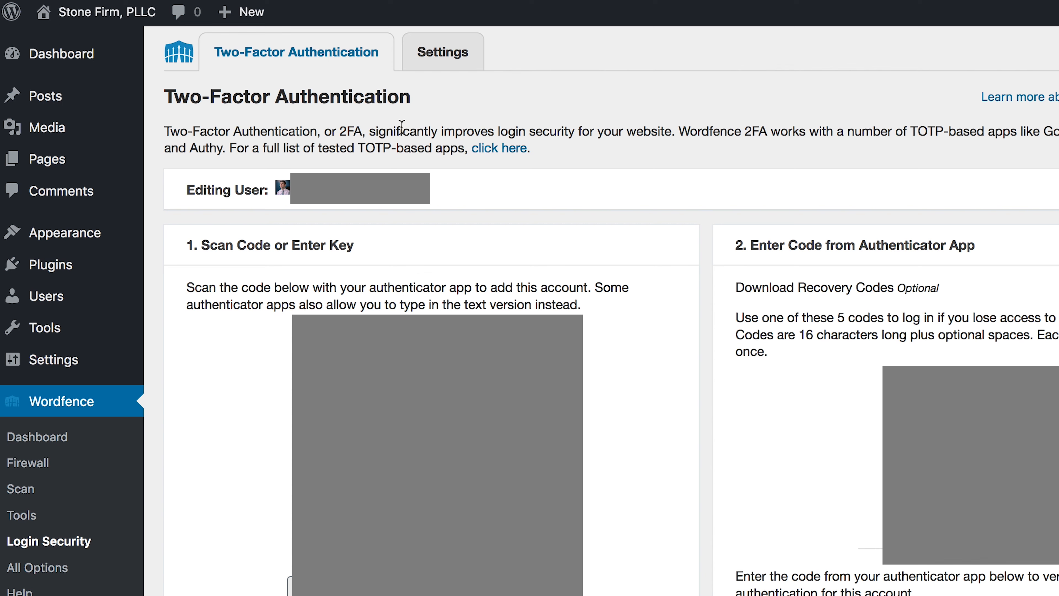
- Highlight Authy among the supported authenticator apps, then go to Wordfence's Login Security Settings
{"action": "left_click_drag", "start_coordinate": [190, 146], "coordinate": [222, 148]}
{"action": "left_click", "coordinate": [222, 149]}
{"action": "left_click", "coordinate": [439, 61]}
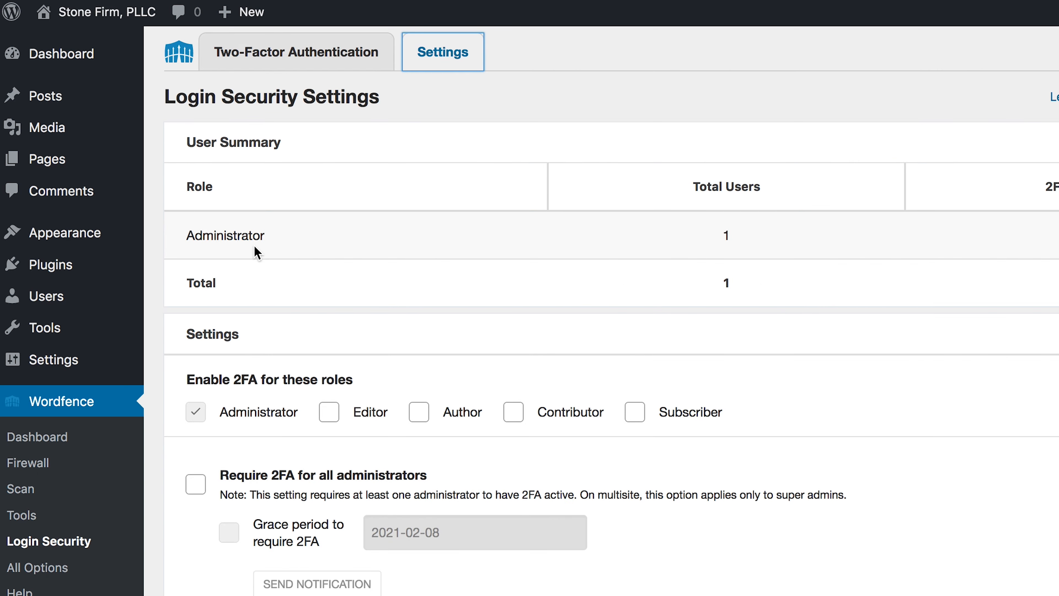
- Check 'Require 2FA for all administrators', leaving the grace period unchecked, and review the remaining options
{"action": "scroll", "coordinate": [378, 330], "scroll_direction": "down", "scroll_amount": 3}
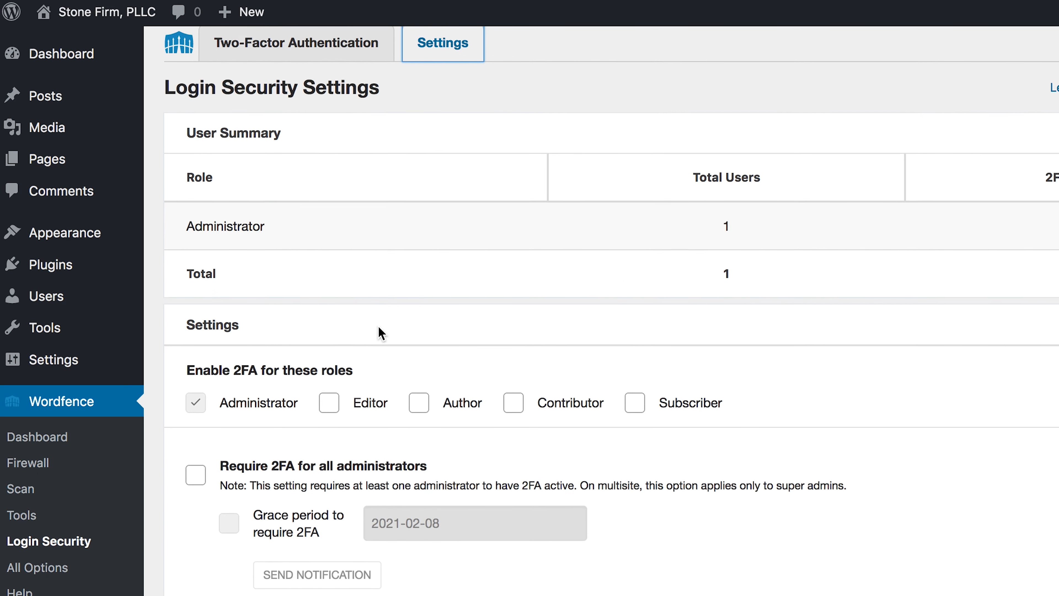
{"action": "left_click", "coordinate": [195, 421]}
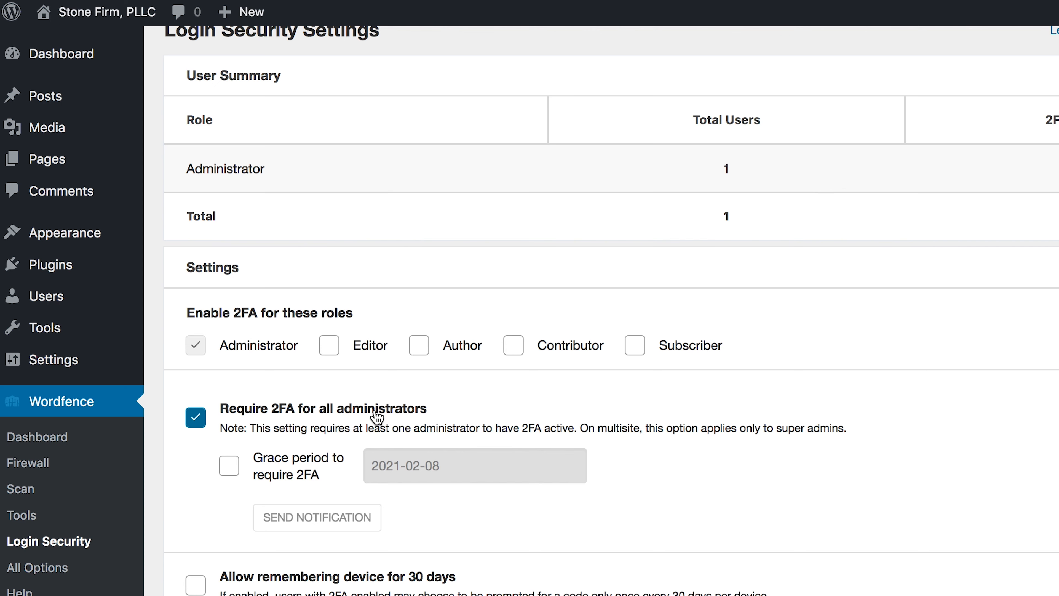
{"action": "scroll", "coordinate": [378, 417], "scroll_direction": "down", "scroll_amount": 15}
{"action": "scroll", "coordinate": [375, 415], "scroll_direction": "up", "scroll_amount": 10}
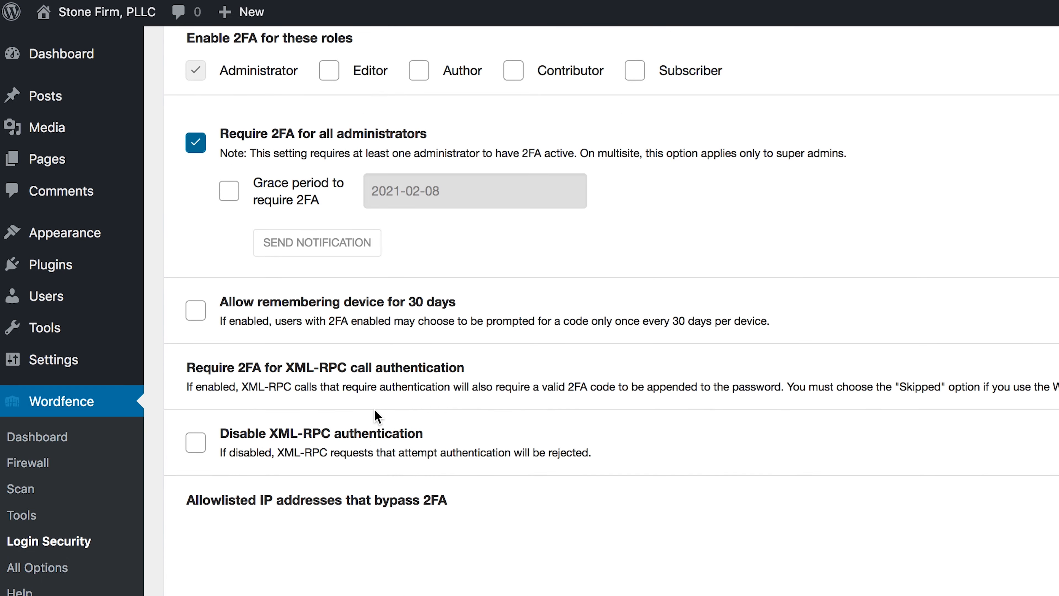
{"action": "scroll", "coordinate": [377, 416], "scroll_direction": "up", "scroll_amount": 12}
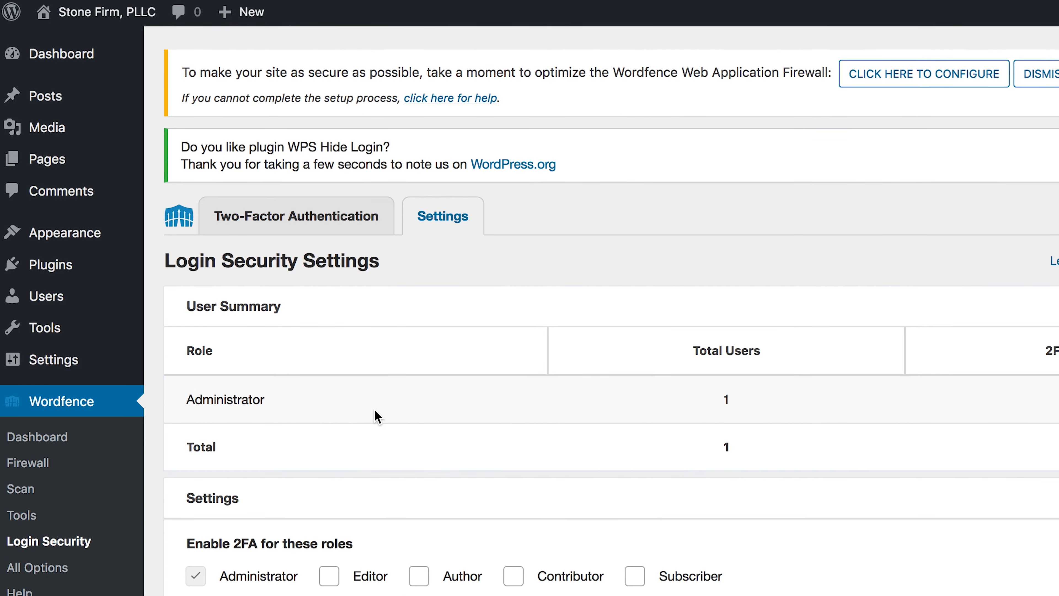
{"action": "scroll", "coordinate": [377, 416], "scroll_direction": "down", "scroll_amount": 5}
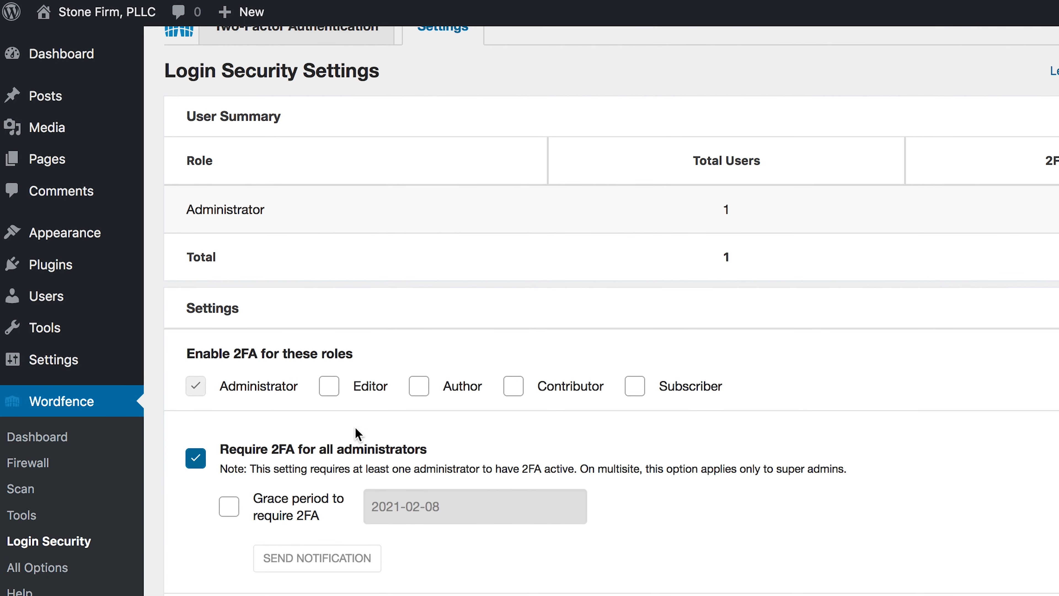
{"action": "scroll", "coordinate": [317, 434], "scroll_direction": "down", "scroll_amount": 3}
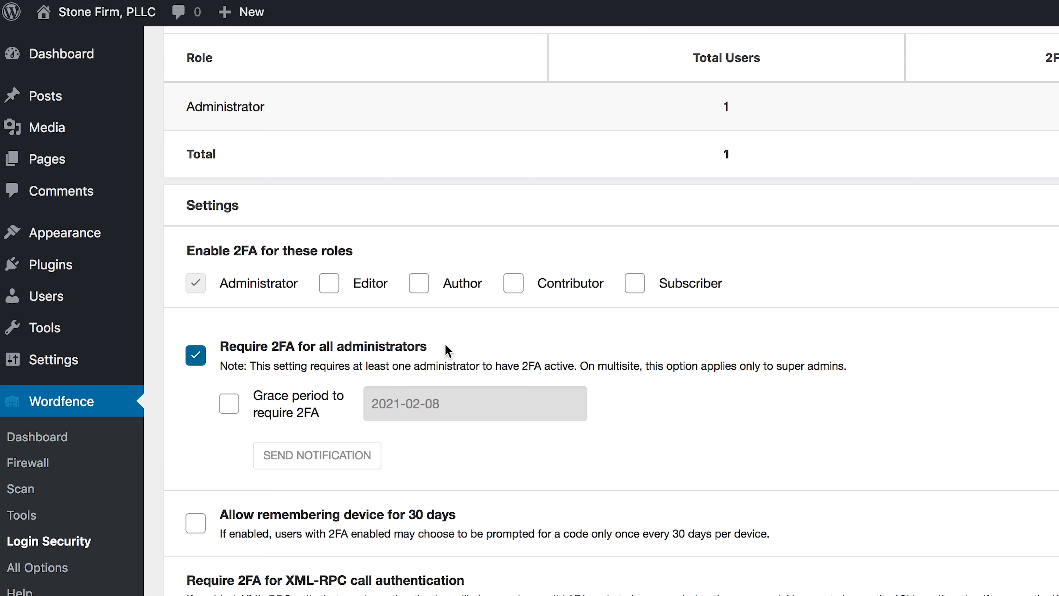
- Scroll through the rest of the login security settings and return to the two-factor authentication setup
{"action": "scroll", "coordinate": [446, 348], "scroll_direction": "down", "scroll_amount": 1}
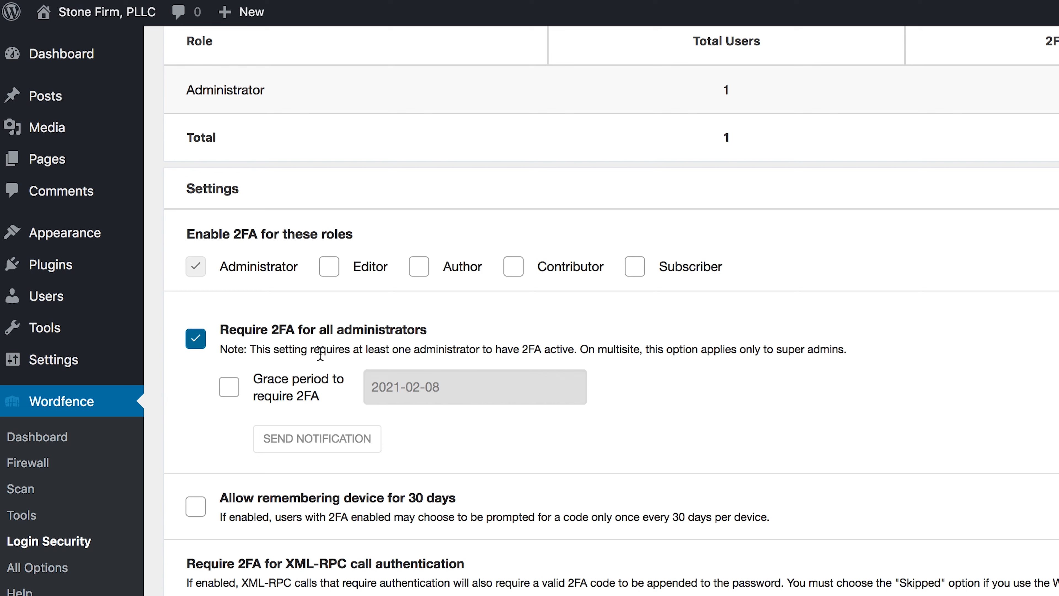
{"action": "scroll", "coordinate": [320, 353], "scroll_direction": "down", "scroll_amount": 2}
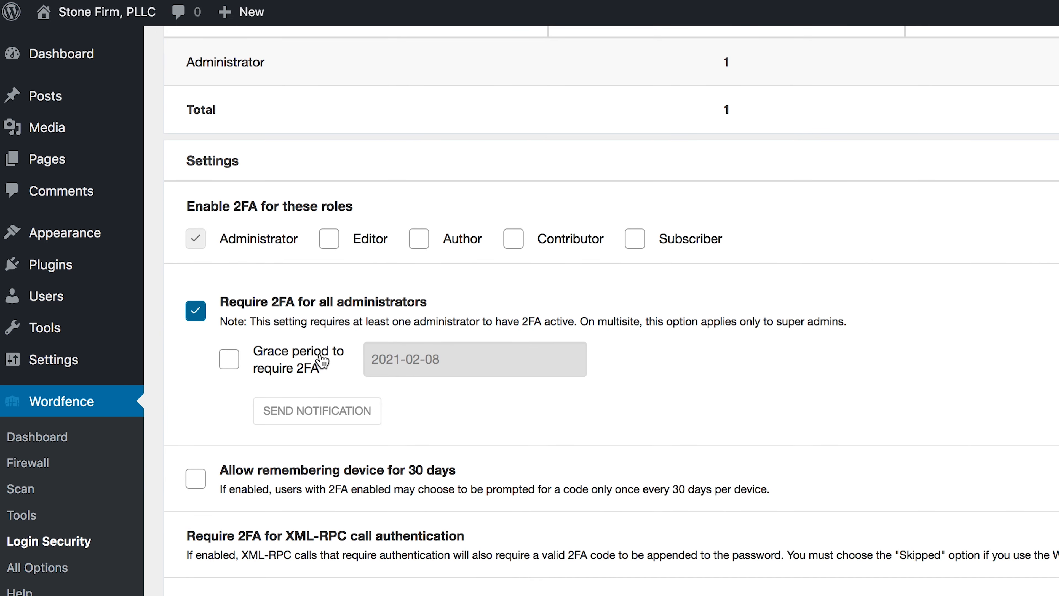
{"action": "scroll", "coordinate": [320, 355], "scroll_direction": "down", "scroll_amount": 2}
{"action": "scroll", "coordinate": [319, 352], "scroll_direction": "up", "scroll_amount": 15}
{"action": "left_click", "coordinate": [286, 232]}
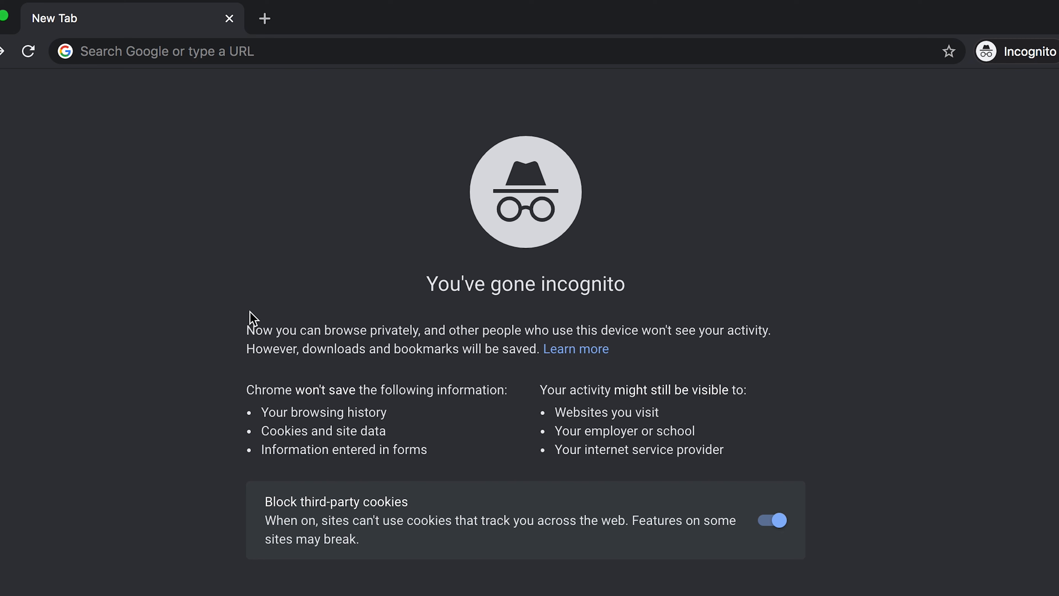
- Load texasclassactionlawyer.com/sign-in in the incognito tab
{"action": "left_click", "coordinate": [189, 51]}
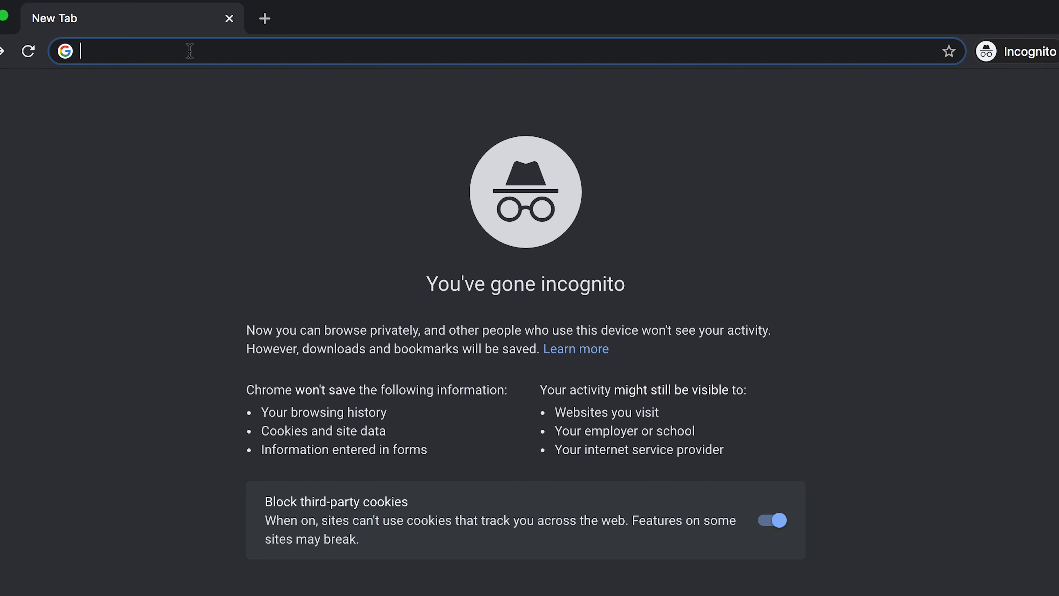
{"action": "type", "text": "texasclass"}
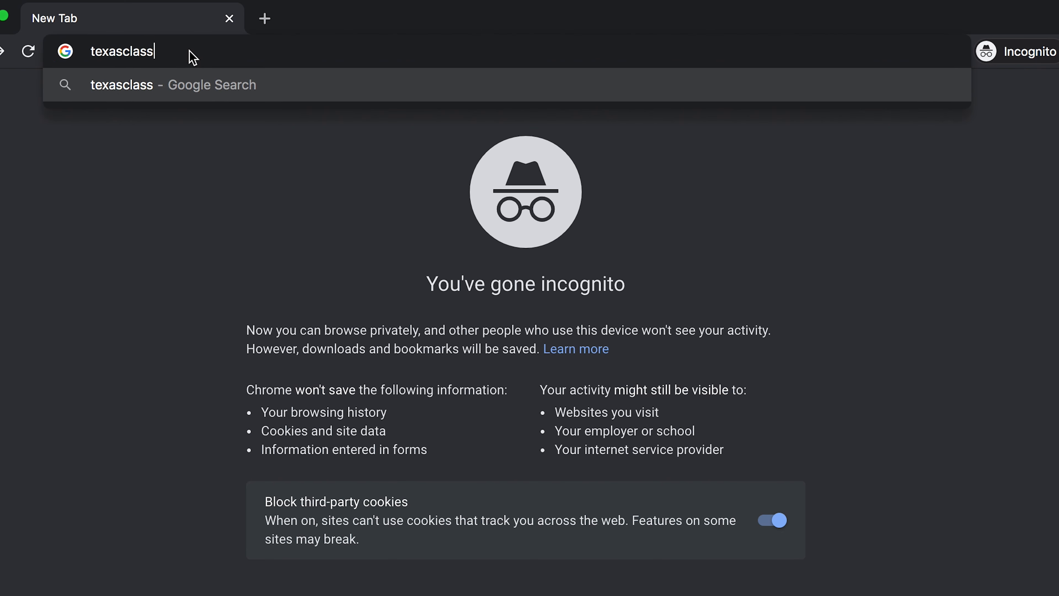
{"action": "type", "text": "actionlawyer.co"}
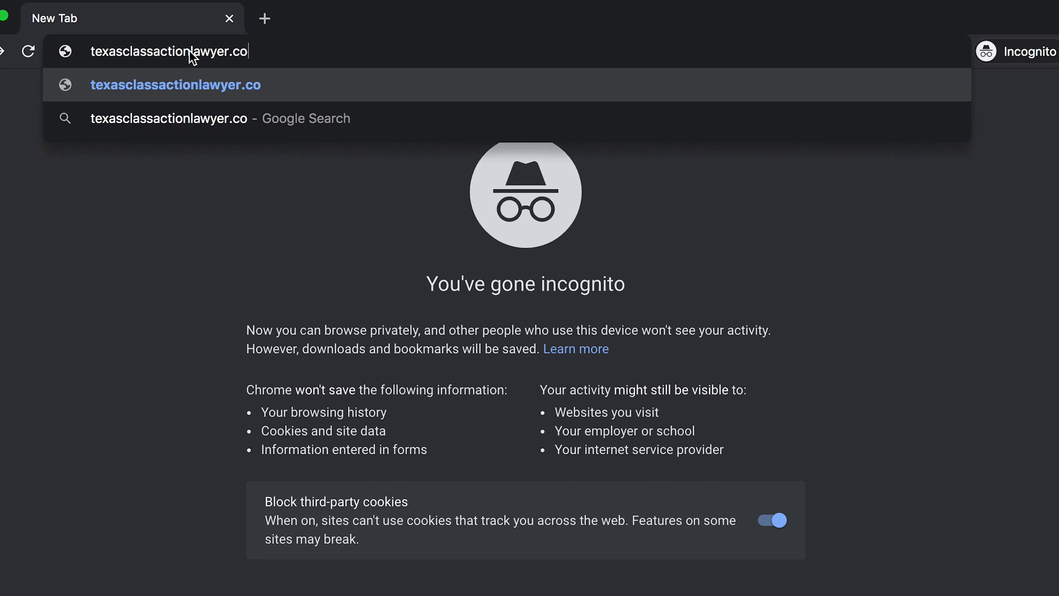
{"action": "type", "text": "m/sign-in"}
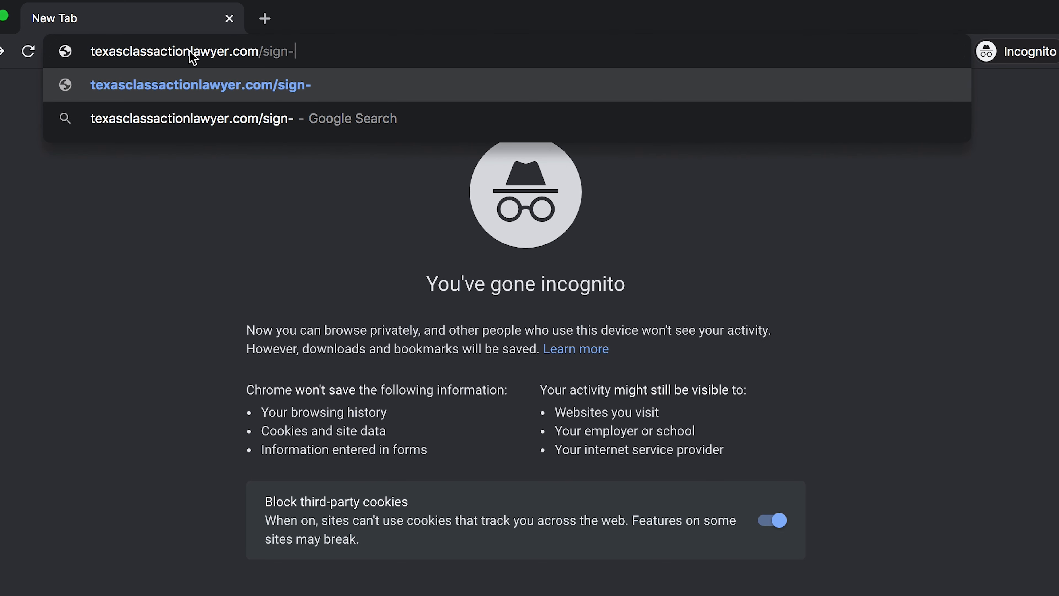
{"action": "key", "text": "Return"}
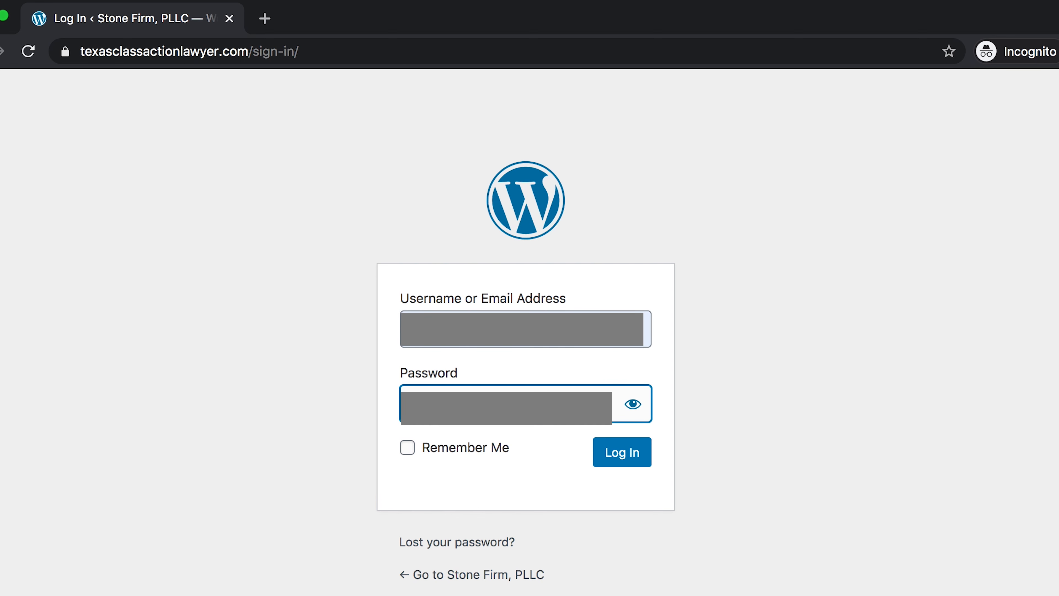
- Submit the administrator's username and password, then the 2FA authentication code
{"action": "key", "text": "Return"}
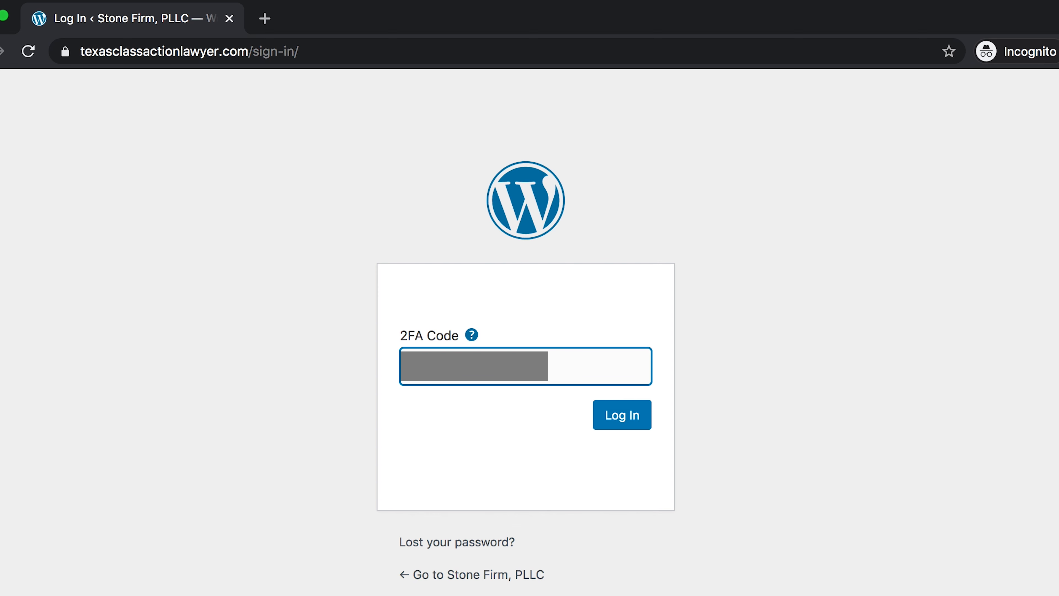
{"action": "key", "text": "Return"}
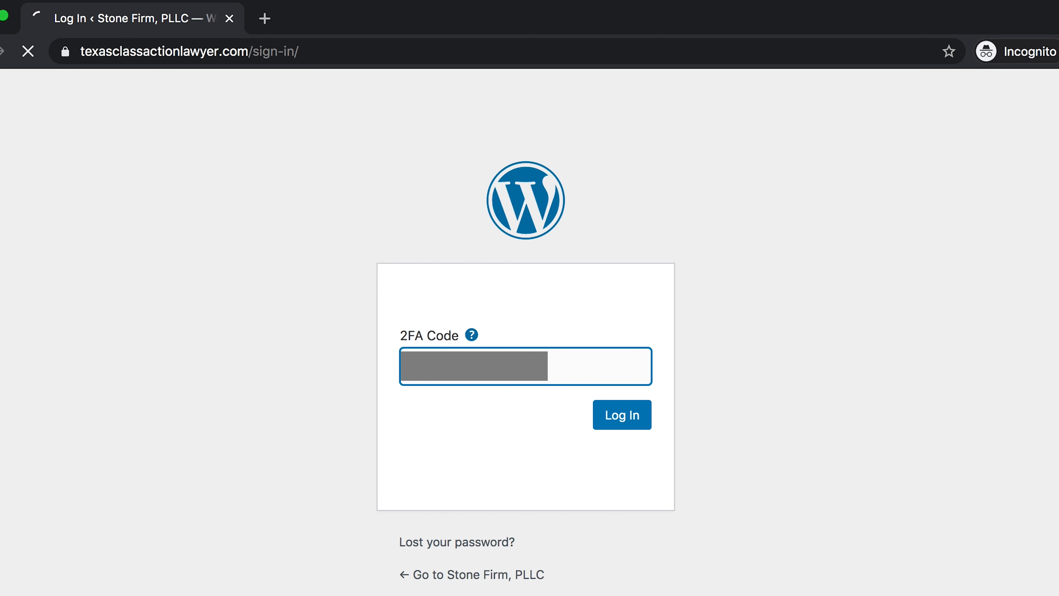